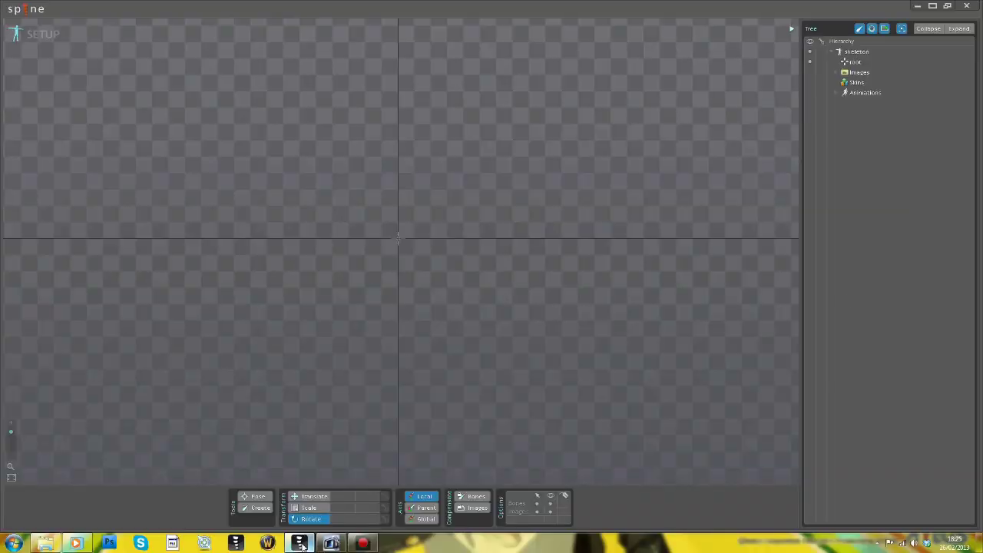
# Set the skeleton's images path to the character's art folder inside the Dropbox My Art folder
pyautogui.click(858, 72)
pyautogui.click(932, 520)
pyautogui.click(118, 144)
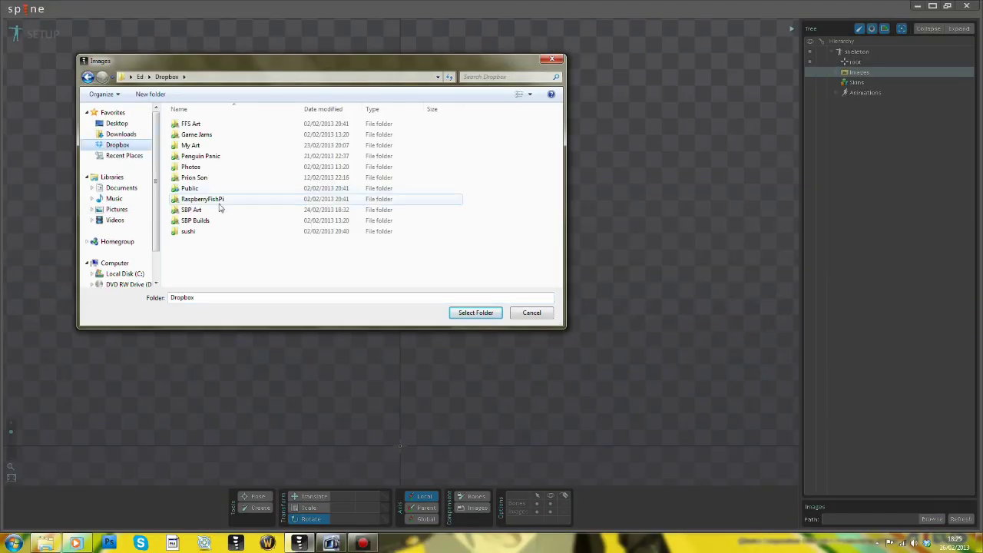
pyautogui.doubleClick(203, 198)
pyautogui.click(196, 135)
pyautogui.doubleClick(196, 134)
pyautogui.click(476, 312)
# Place the full-body Scarlet image on the root bone, with its feet on the horizontal origin line
pyautogui.click(861, 227)
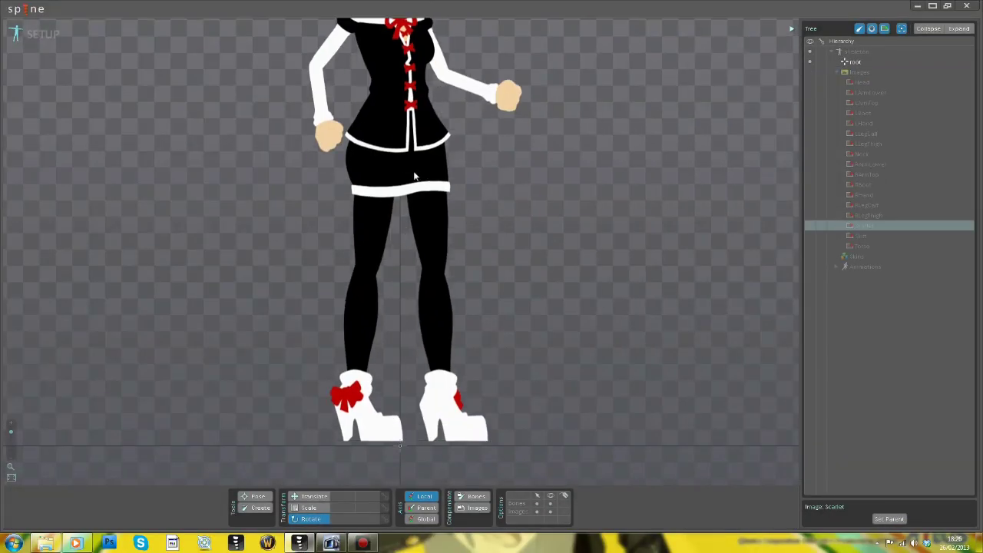
pyautogui.scroll(-2, 297, 214)
pyautogui.moveTo(198, 319); pyautogui.dragTo(224, 394)
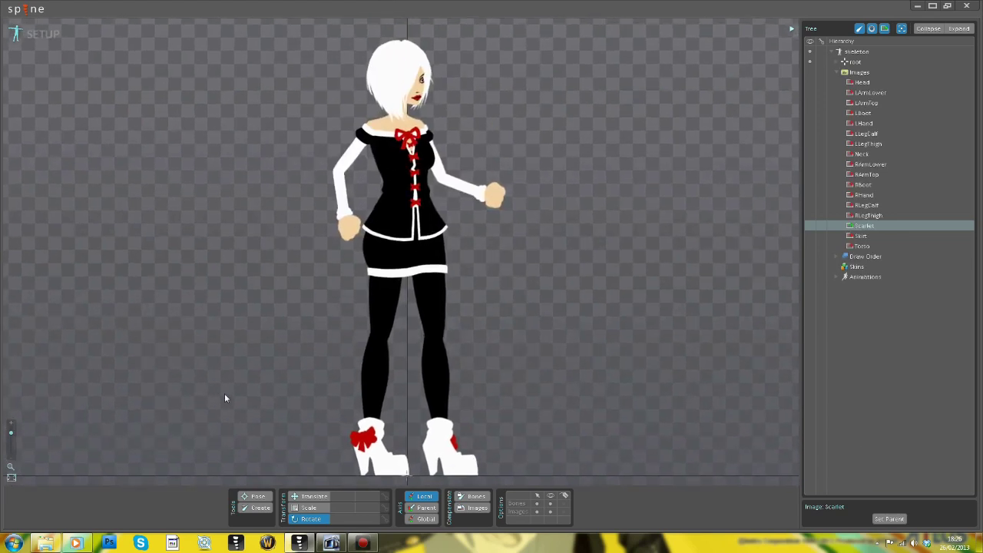
# Tint the Scarlet slot a translucent light blue with alpha about 98 as a tracing reference
pyautogui.click(836, 61)
pyautogui.click(841, 72)
pyautogui.click(864, 73)
pyautogui.click(837, 519)
pyautogui.click(369, 261)
pyautogui.click(441, 281)
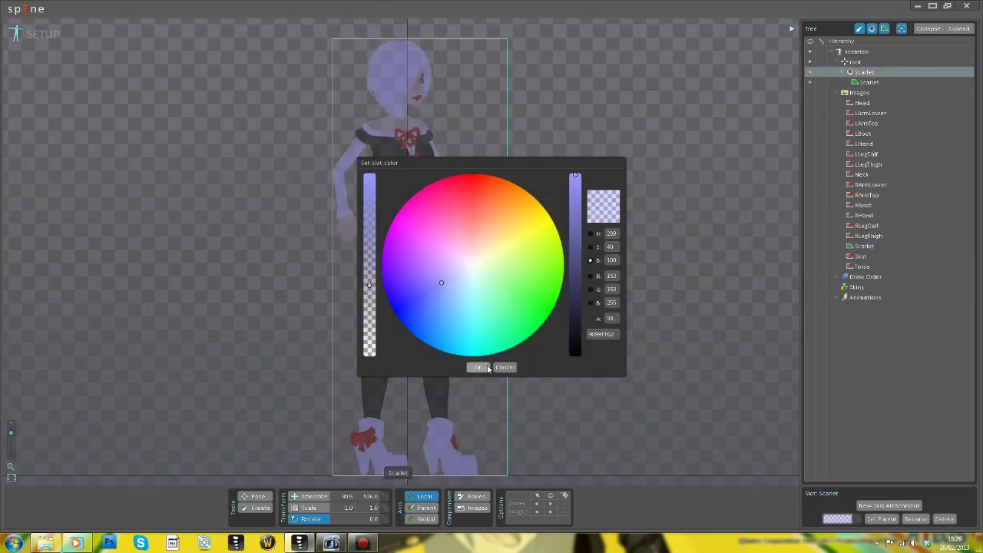
pyautogui.click(478, 367)
# Create a zero-length hip bone under root, at the waist of the reference figure on the vertical axis
pyautogui.click(256, 509)
pyautogui.click(856, 62)
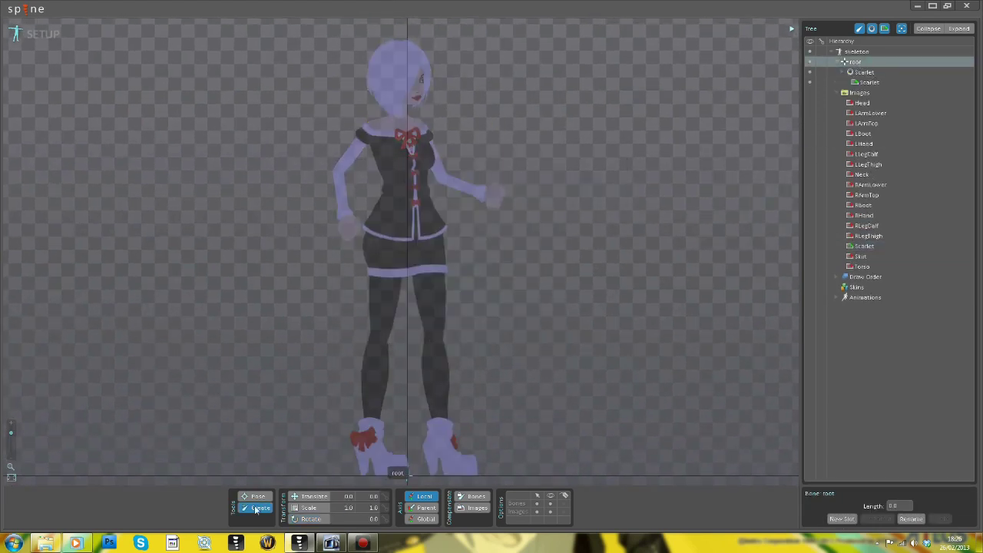
pyautogui.click(408, 237)
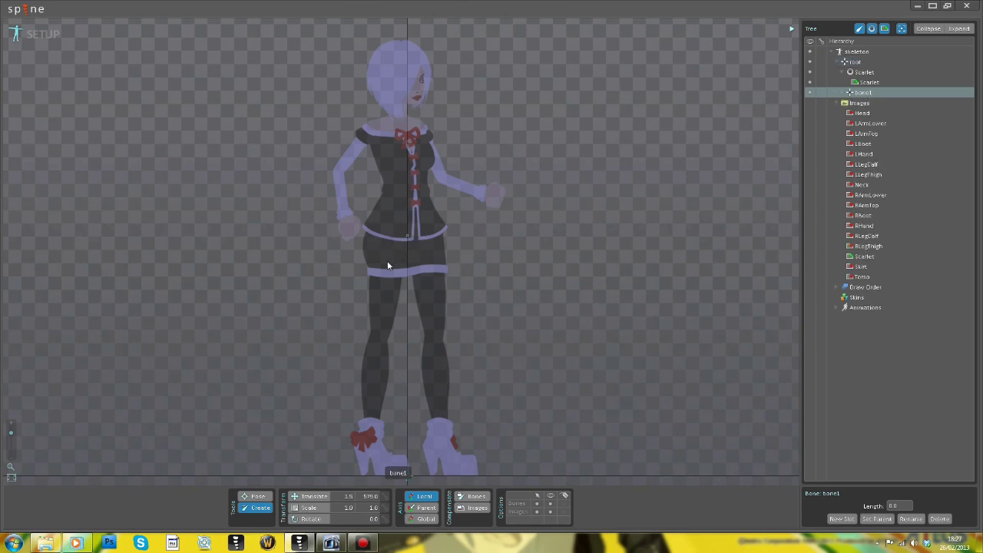
# Draw a thigh, calf and foot bone chain down each reference leg, both parented to the hip bone
pyautogui.moveTo(388, 256); pyautogui.dragTo(377, 447)
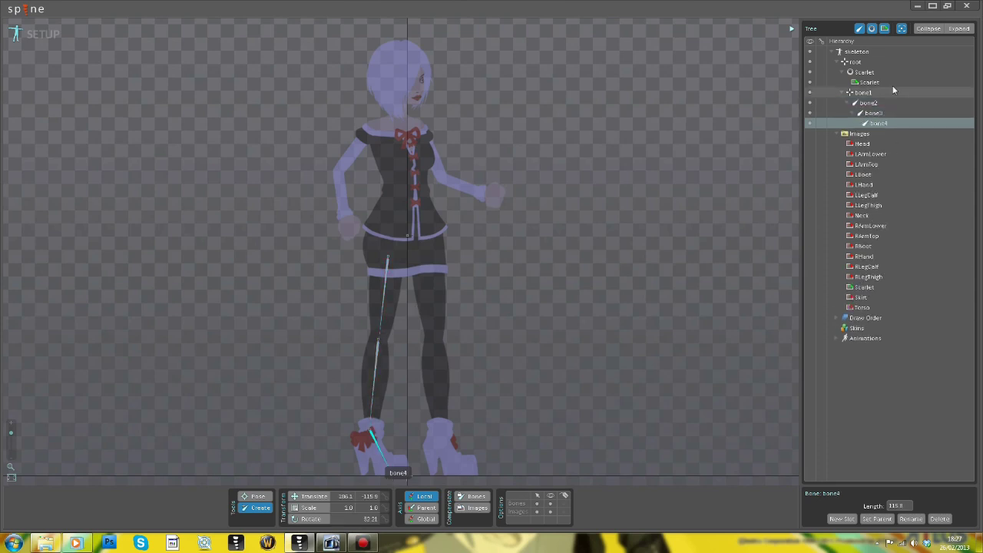
pyautogui.click(862, 92)
pyautogui.moveTo(428, 261); pyautogui.dragTo(455, 464)
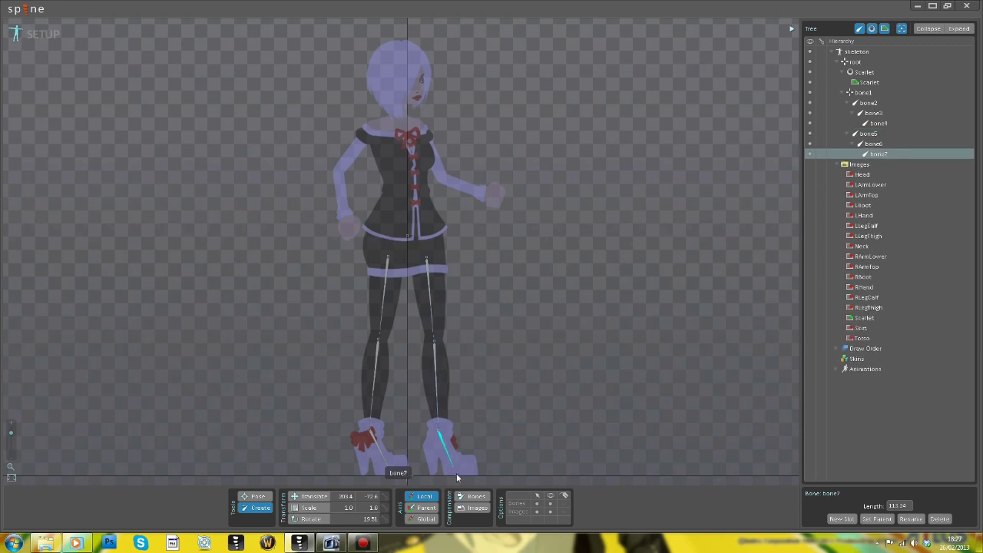
# Rename the bones of the first leg chain RThigh, RCalf and RFoot
pyautogui.doubleClick(868, 102)
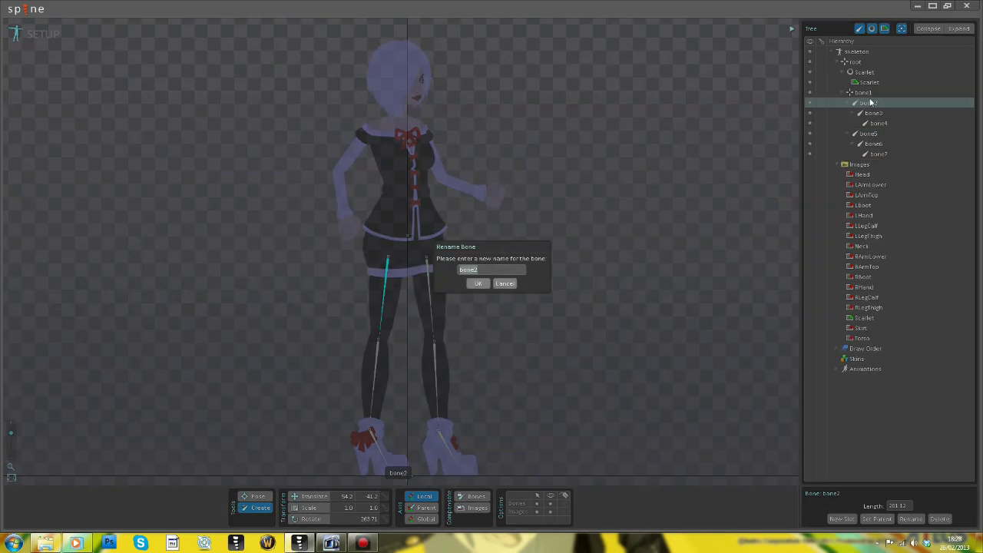
pyautogui.press('Return')
pyautogui.doubleClick(874, 113)
pyautogui.write('RCalf')
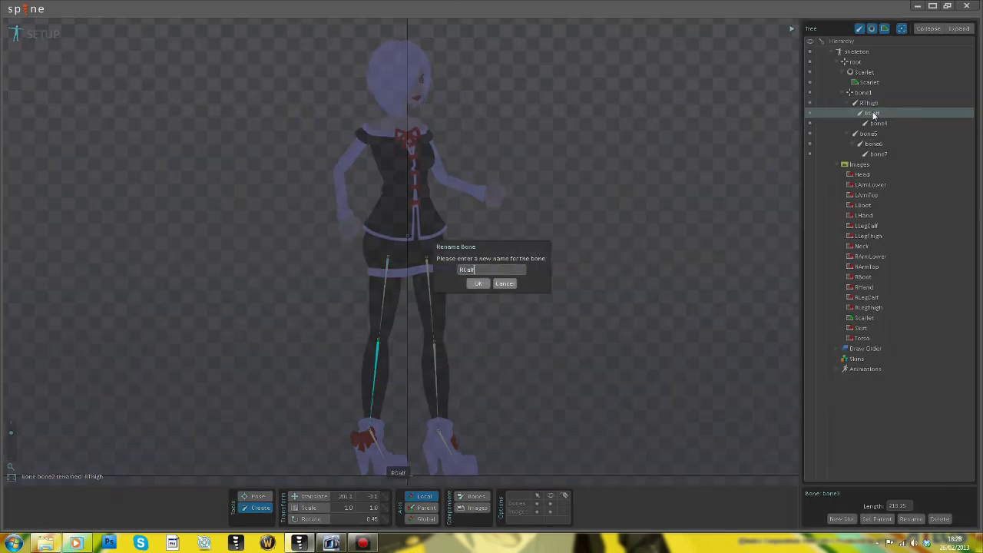
pyautogui.press('Return')
pyautogui.doubleClick(878, 124)
pyautogui.write('RFoot')
pyautogui.press('Return')
# Rename the bones of the second leg chain LThigh, LCalf and LFoot
pyautogui.doubleClick(859, 135)
pyautogui.write('Thigh')
pyautogui.press('Return')
pyautogui.doubleClick(874, 113)
pyautogui.write('LCalf')
pyautogui.press('Return')
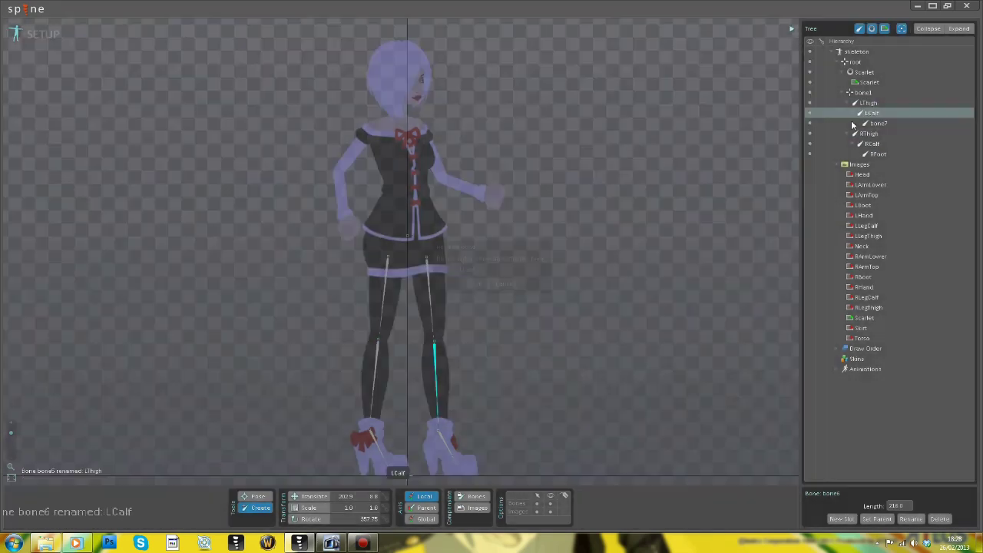
pyautogui.doubleClick(878, 123)
pyautogui.write('LFoot')
pyautogui.press('Return')
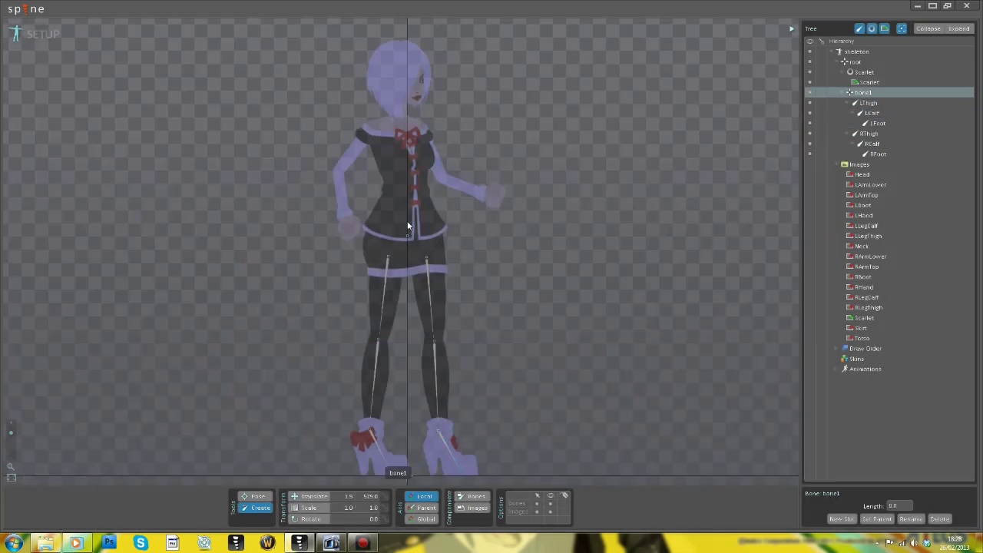
# Draw a chain of torso, neck and head bones upward from the waist, parented to the hip bone
pyautogui.moveTo(415, 207); pyautogui.dragTo(404, 138)
pyautogui.press('Delete')
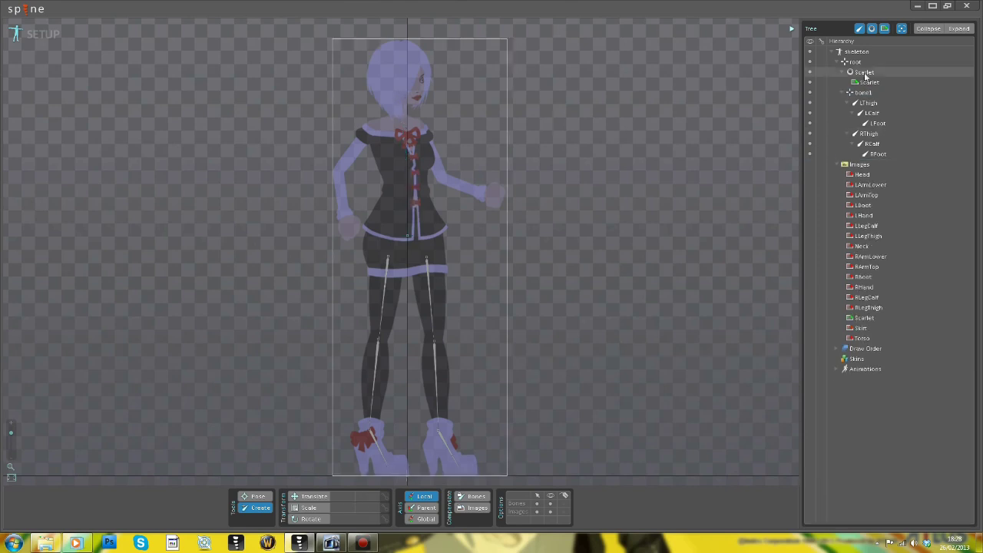
pyautogui.click(863, 92)
pyautogui.moveTo(415, 222); pyautogui.dragTo(404, 67)
# Draw an upper arm, forearm and hand bone chain along each reference arm, both parented to the torso bone
pyautogui.click(404, 129)
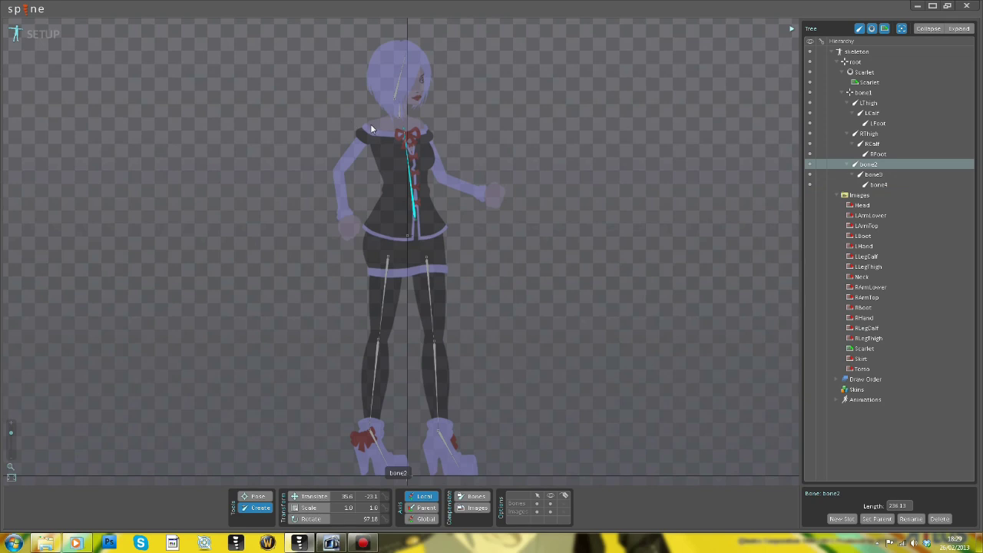
pyautogui.moveTo(371, 124)
pyautogui.mouseDown()
pyautogui.moveTo(337, 173)
pyautogui.moveTo(354, 231)
pyautogui.mouseUp()
pyautogui.click(870, 164)
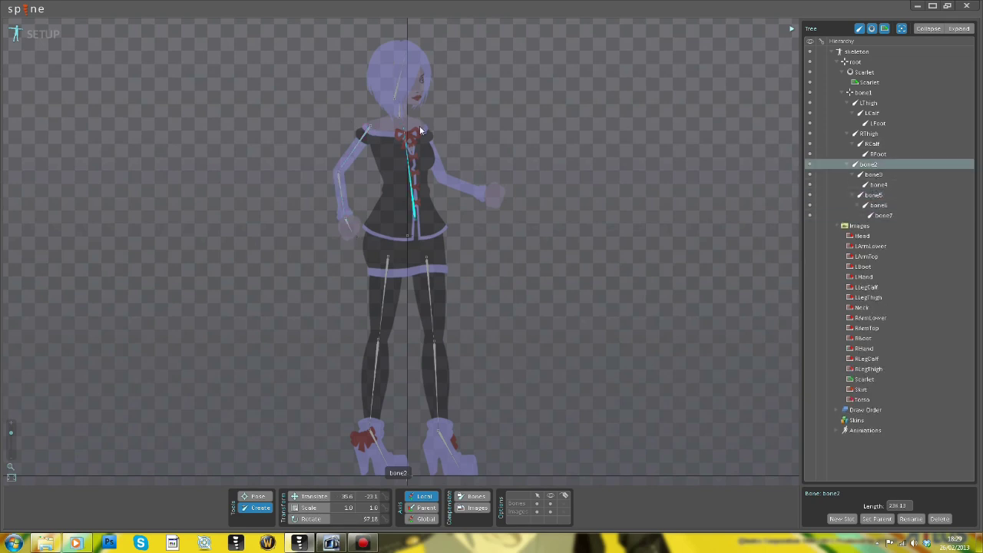
pyautogui.moveTo(421, 131)
pyautogui.mouseDown()
pyautogui.moveTo(443, 177)
pyautogui.moveTo(498, 194)
pyautogui.mouseUp()
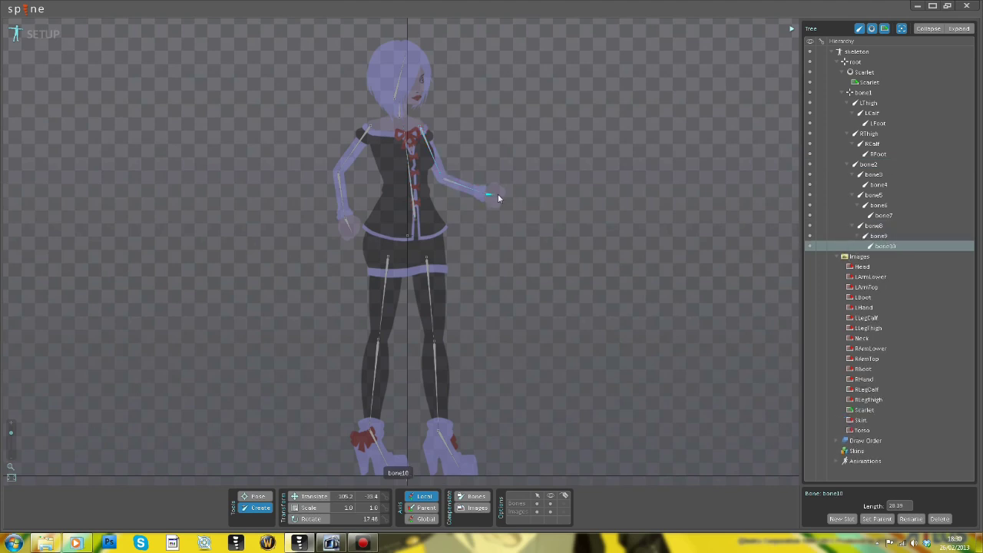
# Rename the spine chain bones Torso, Neck and Head
pyautogui.doubleClick(874, 166)
pyautogui.write('Torso')
pyautogui.press('Return')
pyautogui.doubleClick(878, 175)
pyautogui.write('Neck')
pyautogui.press('Return')
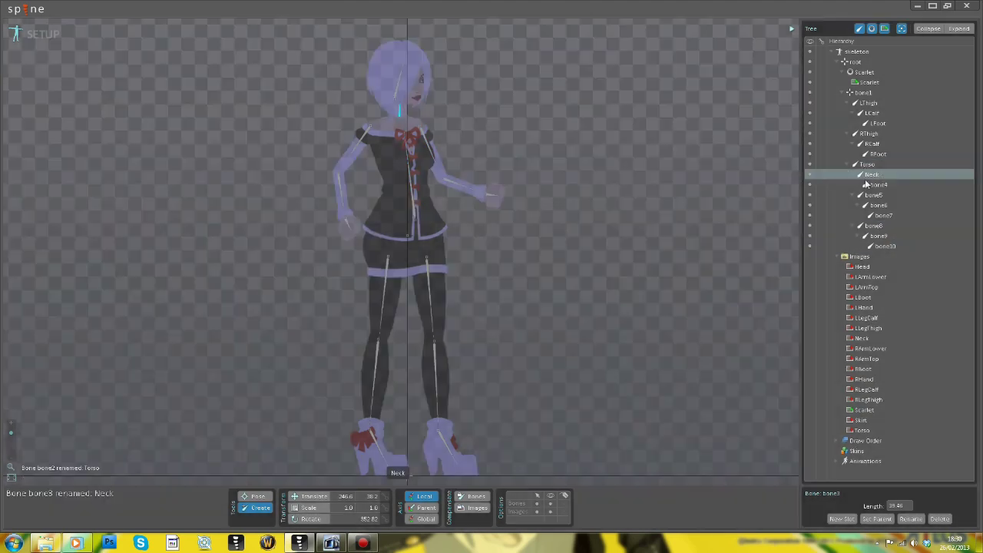
pyautogui.doubleClick(871, 185)
pyautogui.write('Head')
pyautogui.press('Return')
# Rename the bones of the bent arm beside the hip RArmTop, RArmBottom and RHand
pyautogui.doubleClick(849, 197)
pyautogui.write('RArmTop')
pyautogui.press('Return')
pyautogui.doubleClick(878, 205)
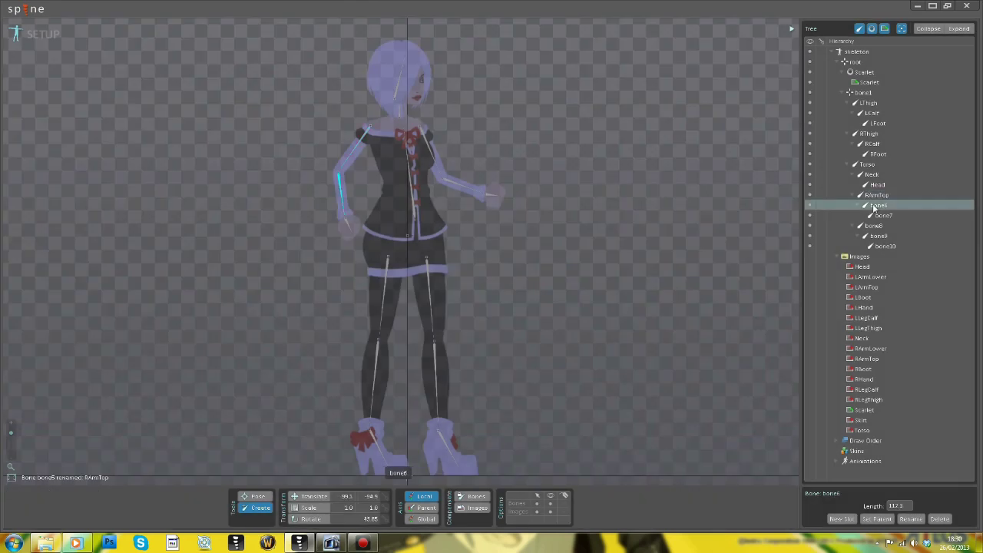
pyautogui.write('RArmBottom')
pyautogui.press('Return')
pyautogui.doubleClick(884, 215)
pyautogui.write('RHand')
# Rename the bones of the outstretched arm LArmTop, LArmBottom and LHand
pyautogui.doubleClick(874, 226)
pyautogui.write('LArmTop')
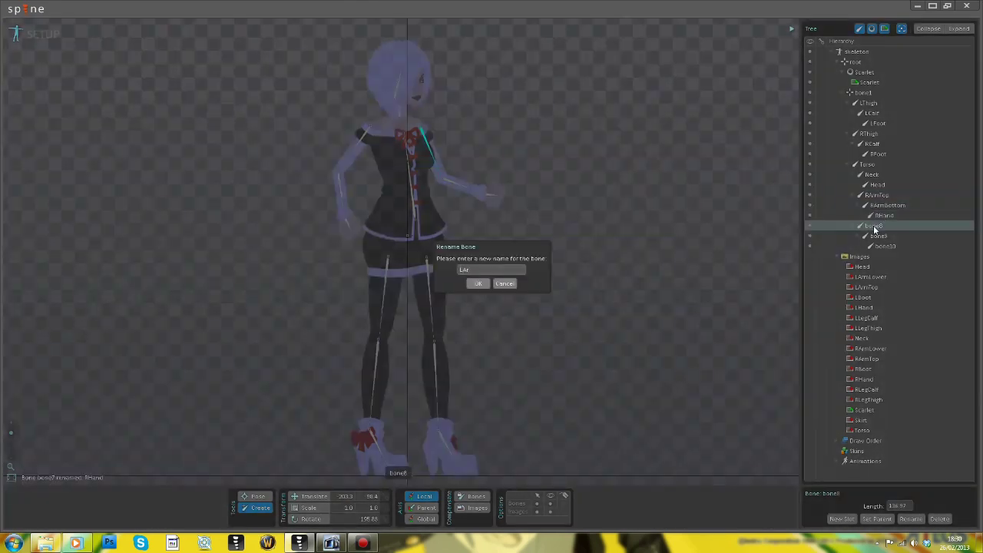
pyautogui.press('Return')
pyautogui.doubleClick(884, 186)
pyautogui.write('LArmBottom')
pyautogui.press('Return')
pyautogui.doubleClick(885, 195)
pyautogui.write('LHand')
pyautogui.press('Return')
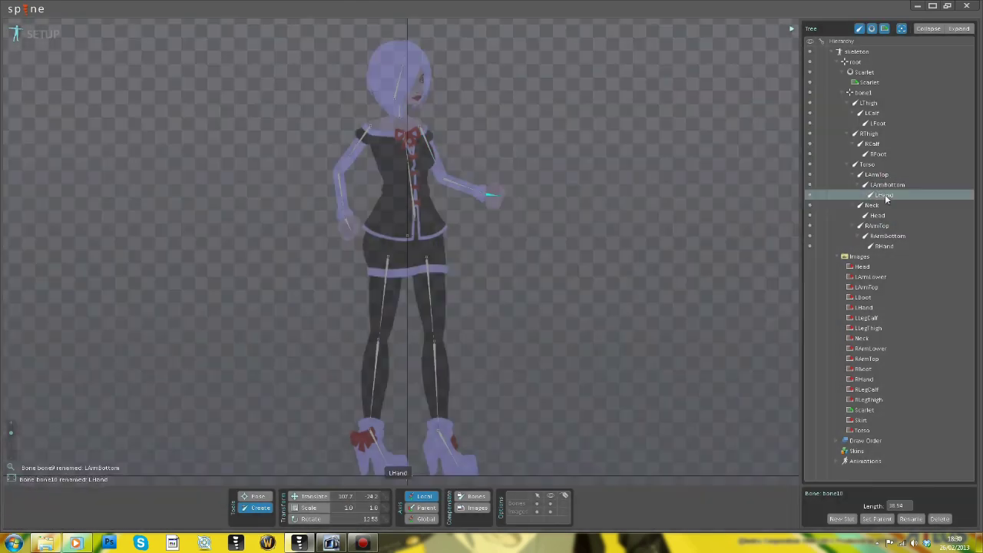
# Attach the Neck and Head images to their matching bones and align them with the reference figure
pyautogui.click(878, 259)
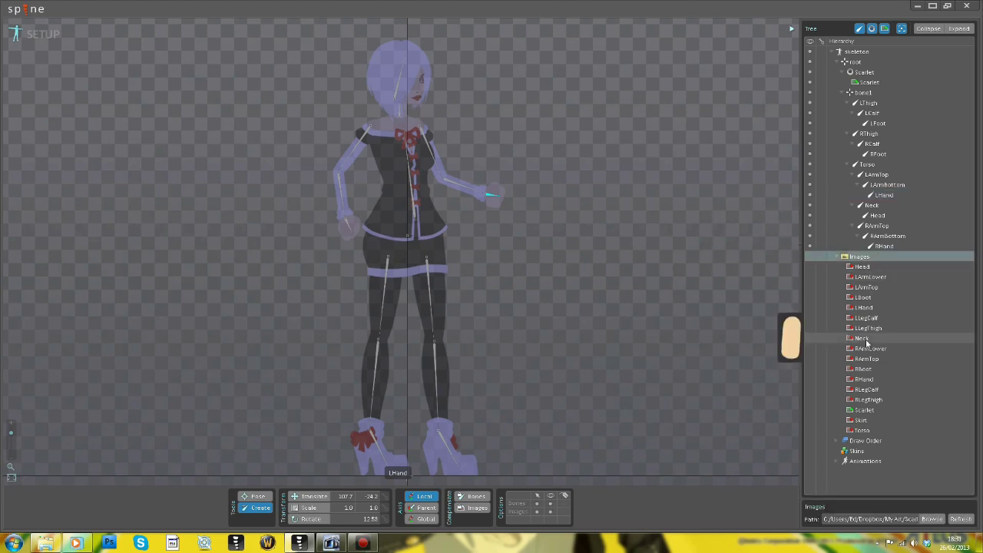
pyautogui.moveTo(866, 339); pyautogui.dragTo(874, 206)
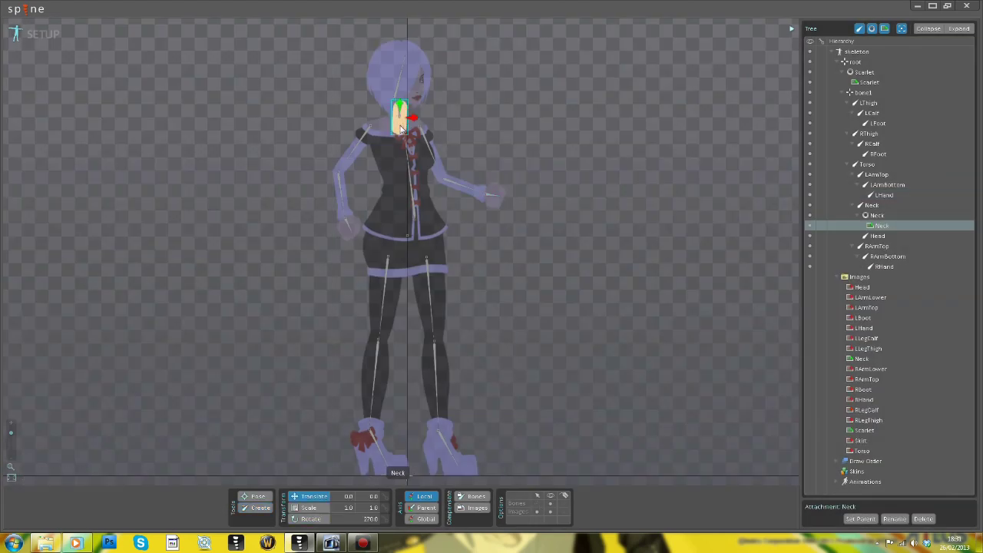
pyautogui.click(862, 286)
pyautogui.moveTo(862, 287); pyautogui.dragTo(878, 236)
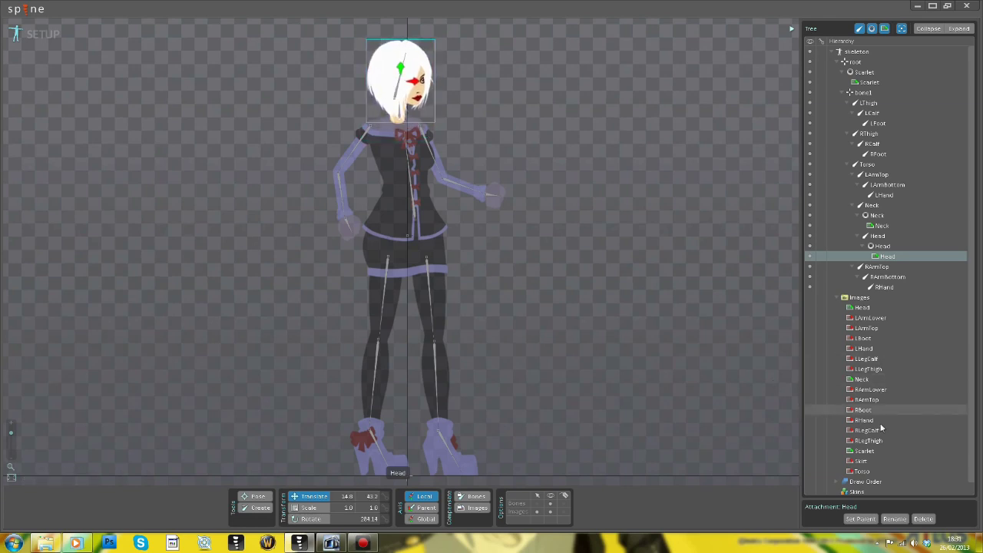
# Attach the LArmTop, LArmLower and LHand images to the LArmTop, LArmBottom and LHand bones, aligned with the reference arm
pyautogui.moveTo(862, 471); pyautogui.dragTo(867, 164)
pyautogui.click(481, 284)
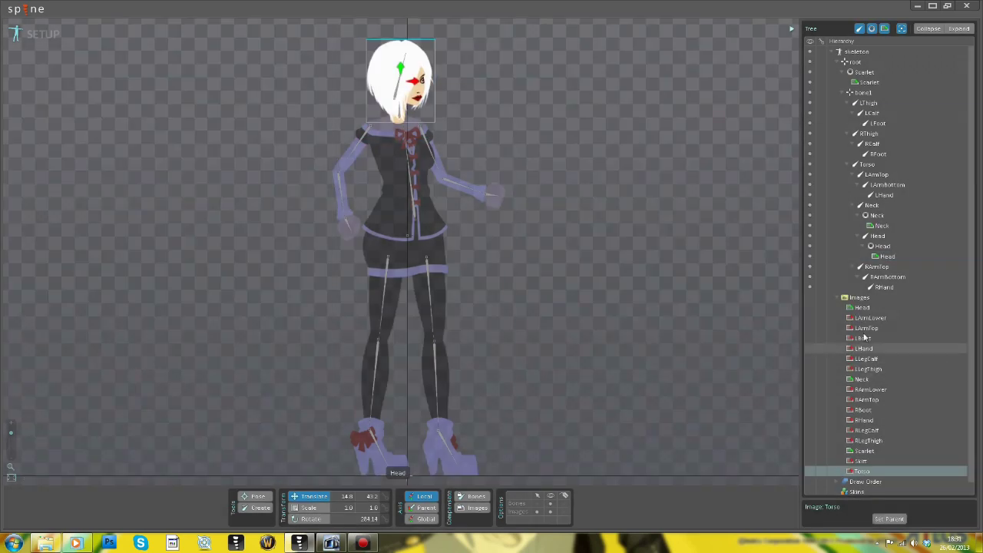
pyautogui.moveTo(865, 328); pyautogui.dragTo(877, 175)
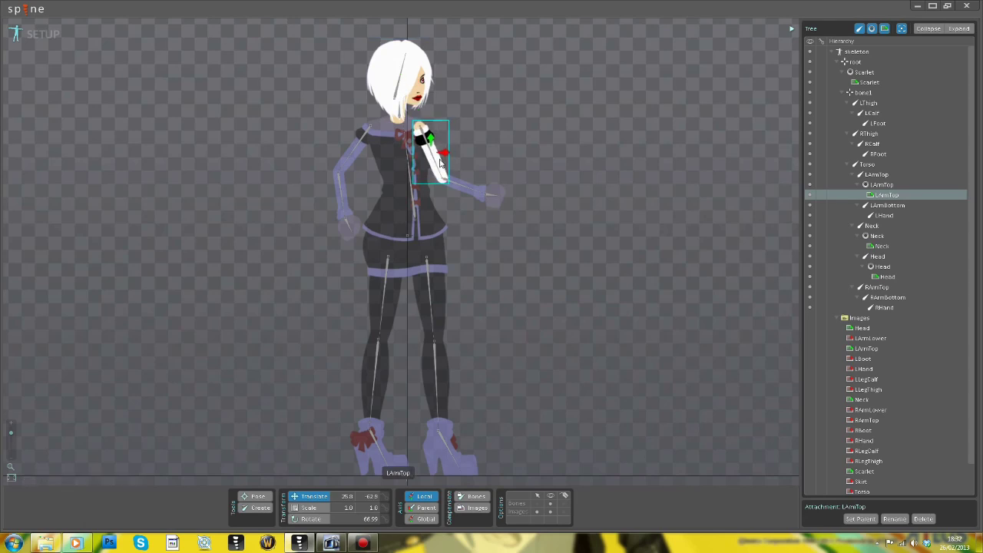
pyautogui.moveTo(870, 338); pyautogui.dragTo(887, 205)
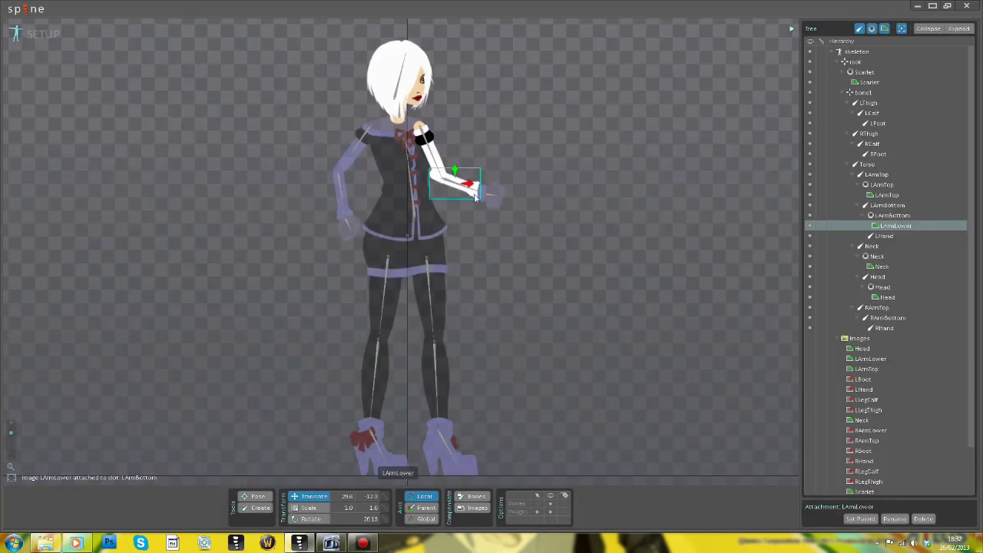
pyautogui.moveTo(863, 389); pyautogui.dragTo(884, 236)
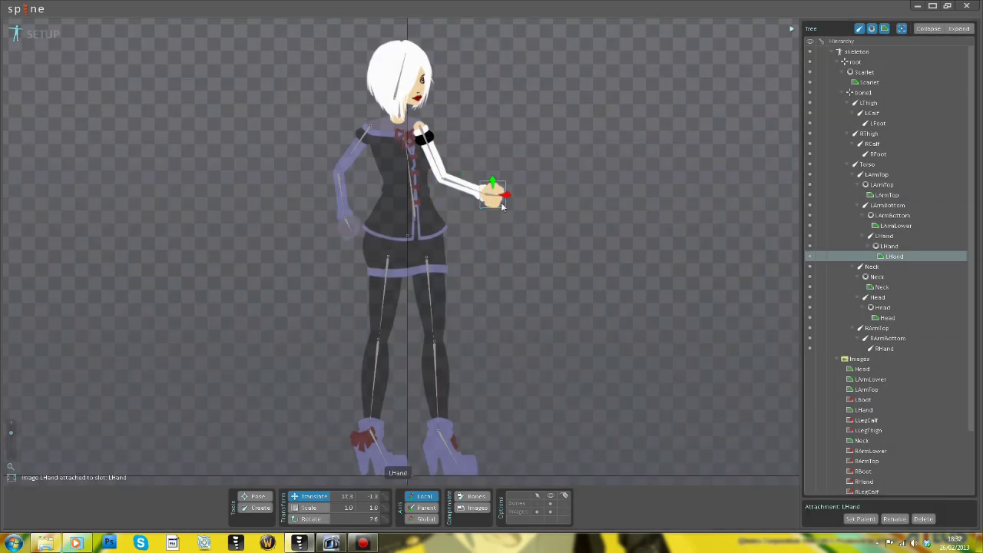
# Attach the Torso image to the Torso bone and move it over the reference torso
pyautogui.moveTo(972, 406); pyautogui.dragTo(972, 459)
pyautogui.moveTo(864, 476); pyautogui.dragTo(868, 106)
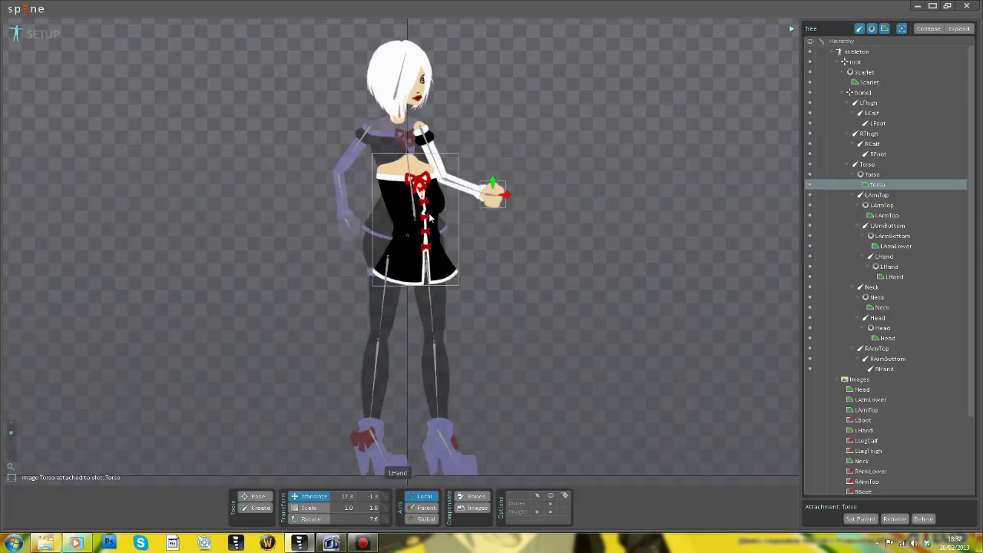
pyautogui.moveTo(430, 213); pyautogui.dragTo(421, 167)
# Attach the RArmTop, RArmLower and RHand images to the RArmTop, RArmBottom and RHand bones, aligned with the reference arm
pyautogui.moveTo(866, 482); pyautogui.dragTo(875, 349)
pyautogui.moveTo(357, 145); pyautogui.dragTo(343, 168)
pyautogui.moveTo(871, 492); pyautogui.dragTo(886, 380)
pyautogui.moveTo(335, 184); pyautogui.dragTo(340, 205)
pyautogui.scroll(-1, 861, 455)
pyautogui.moveTo(864, 408); pyautogui.dragTo(884, 275)
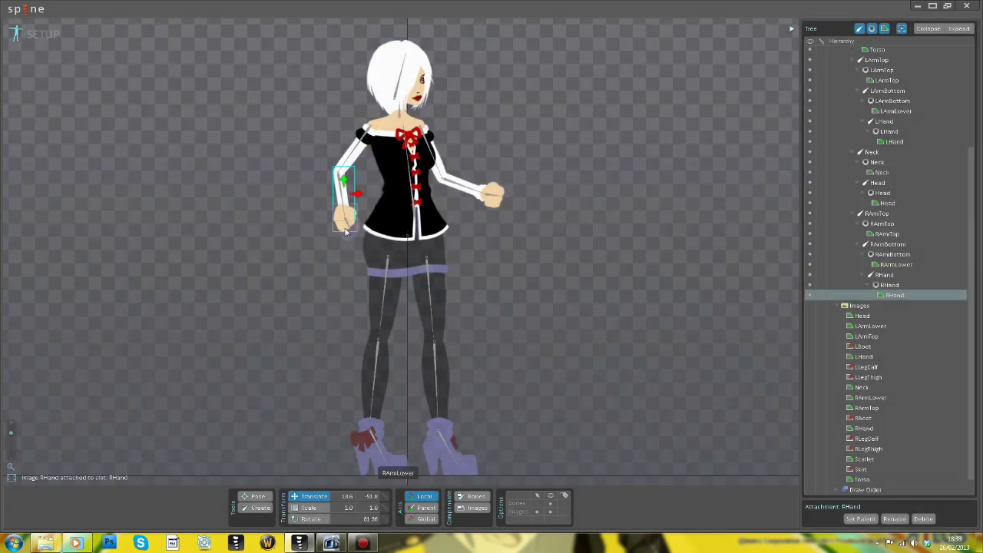
pyautogui.moveTo(350, 241); pyautogui.dragTo(349, 242)
# Attach the Skirt image to the hip bone, bone1, and align it with the reference skirt
pyautogui.moveTo(974, 367); pyautogui.dragTo(973, 355)
pyautogui.moveTo(860, 487); pyautogui.dragTo(879, 91)
pyautogui.click(412, 248)
pyautogui.moveTo(379, 249); pyautogui.dragTo(378, 253)
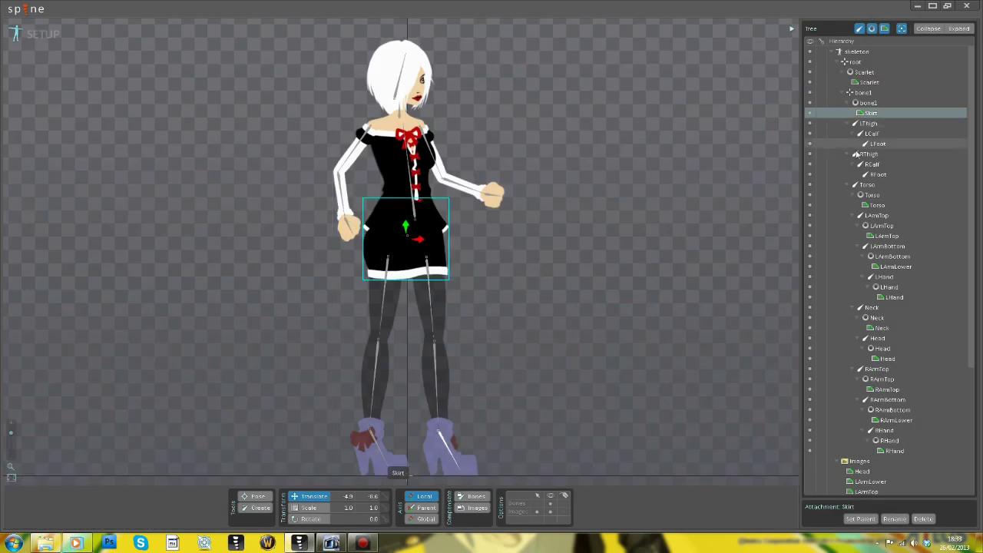
# Attach the LLegThigh image to the LThigh bone and move it over the reference thigh
pyautogui.scroll(-1, 886, 430)
pyautogui.moveTo(868, 462); pyautogui.dragTo(874, 133)
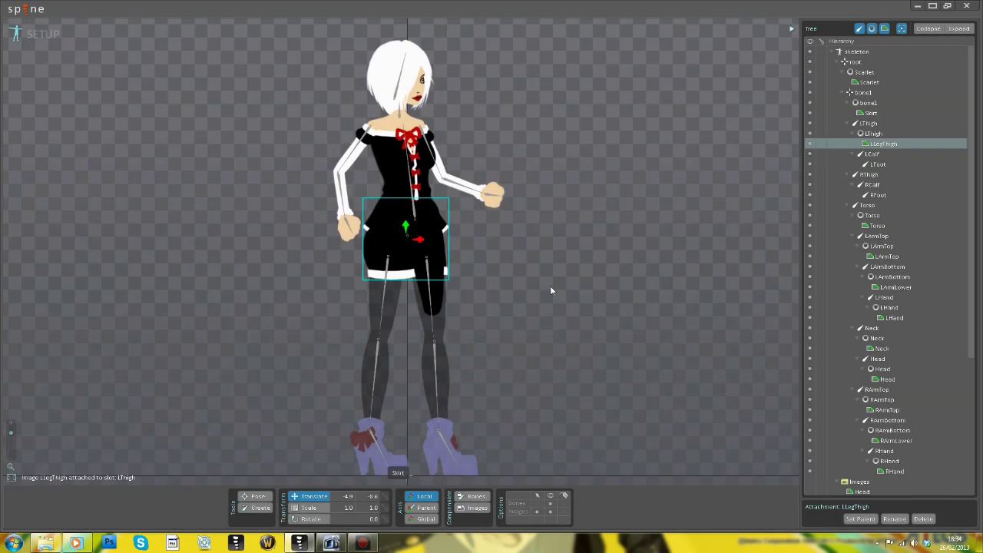
pyautogui.moveTo(438, 296); pyautogui.dragTo(439, 328)
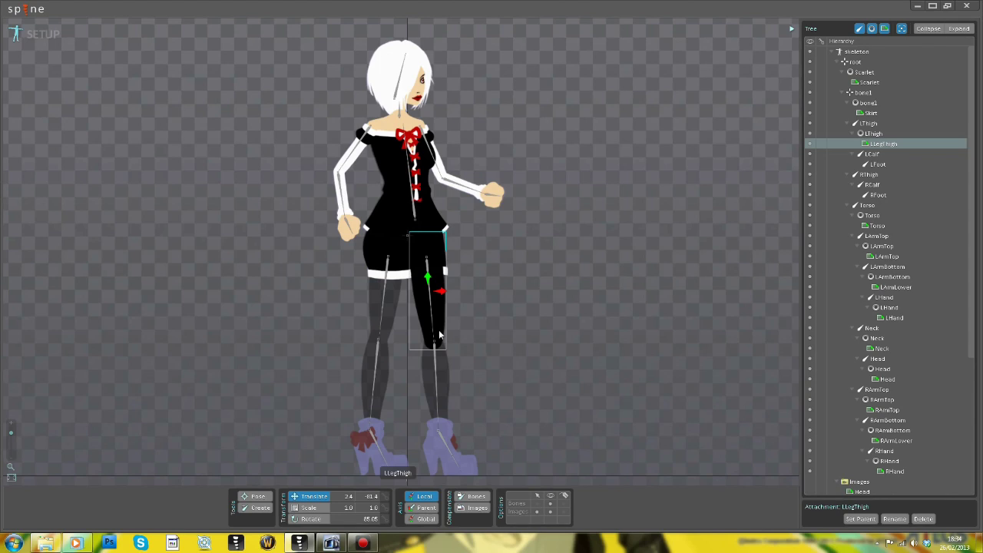
# Collapse the arm and neck branches of the hierarchy and attach the LLegCalf image to the LCalf bone
pyautogui.click(854, 236)
pyautogui.click(855, 308)
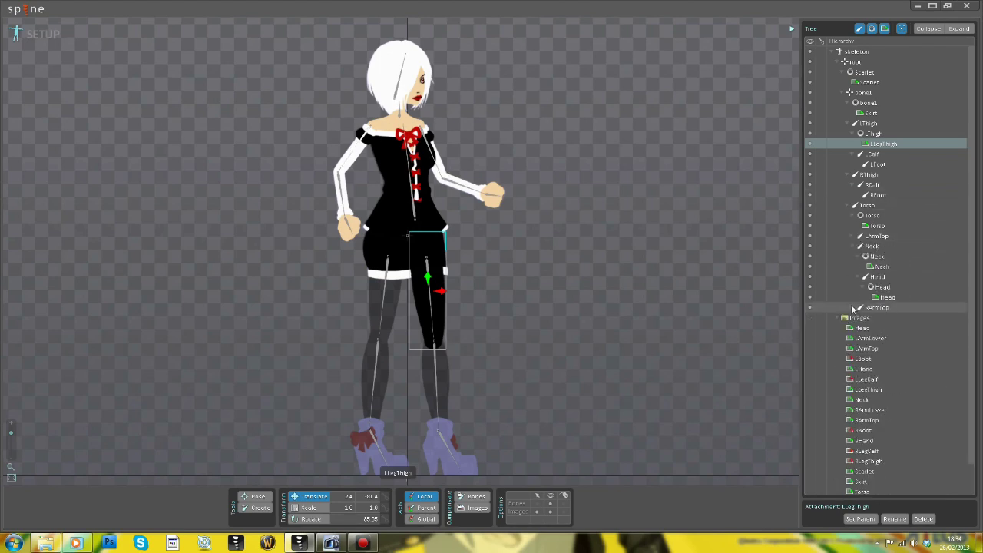
pyautogui.click(854, 246)
pyautogui.moveTo(866, 328); pyautogui.dragTo(446, 439)
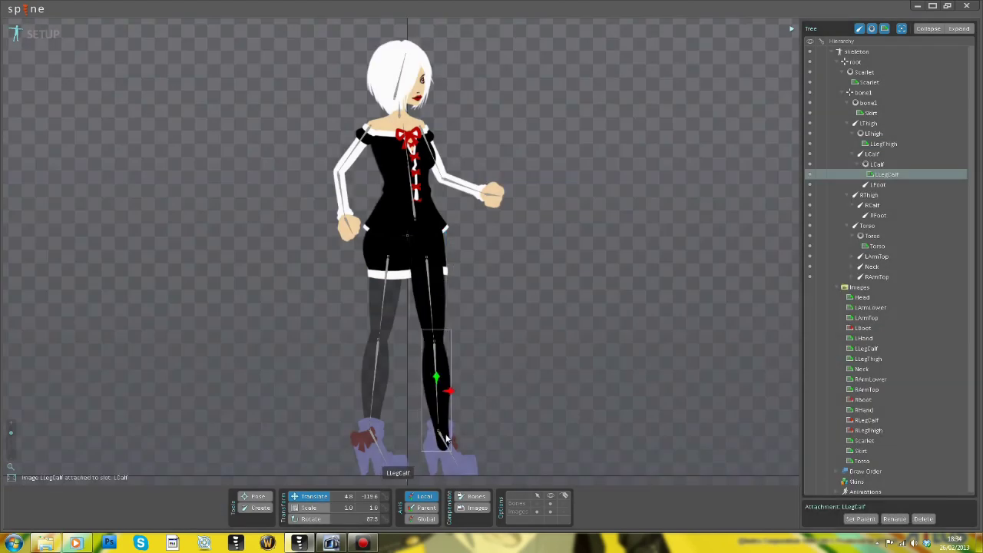
# Attach the LBoot image to the LFoot bone and align it with the reference boot
pyautogui.moveTo(864, 328); pyautogui.dragTo(881, 186)
pyautogui.press('Return')
pyautogui.moveTo(465, 459); pyautogui.dragTo(477, 474)
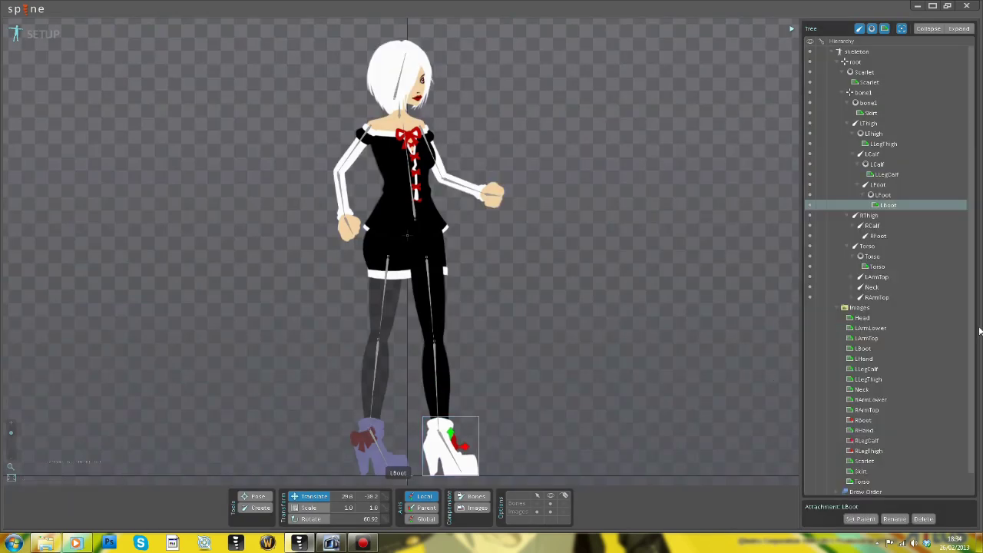
# Attach the RLegThigh, RLegCalf and RBoot images to the matching right-leg bones and align them with the reference leg
pyautogui.moveTo(868, 451); pyautogui.dragTo(388, 299)
pyautogui.press('Return')
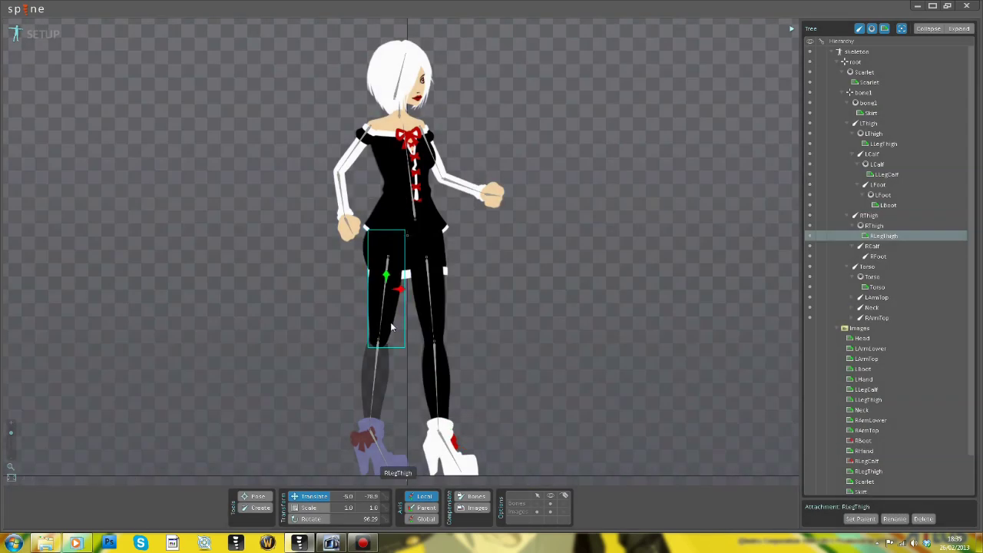
pyautogui.moveTo(867, 461); pyautogui.dragTo(376, 385)
pyautogui.press('Return')
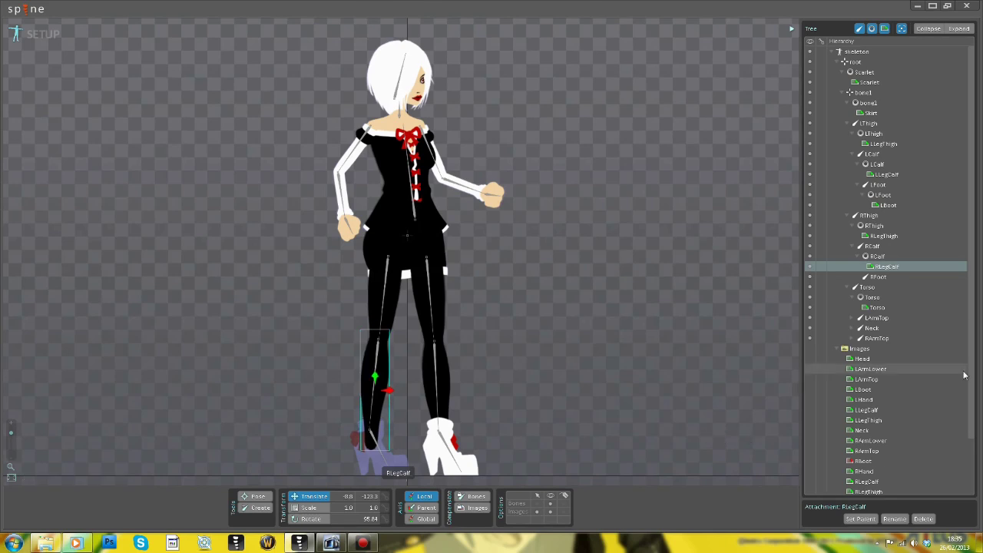
pyautogui.moveTo(862, 461); pyautogui.dragTo(401, 478)
pyautogui.press('Return')
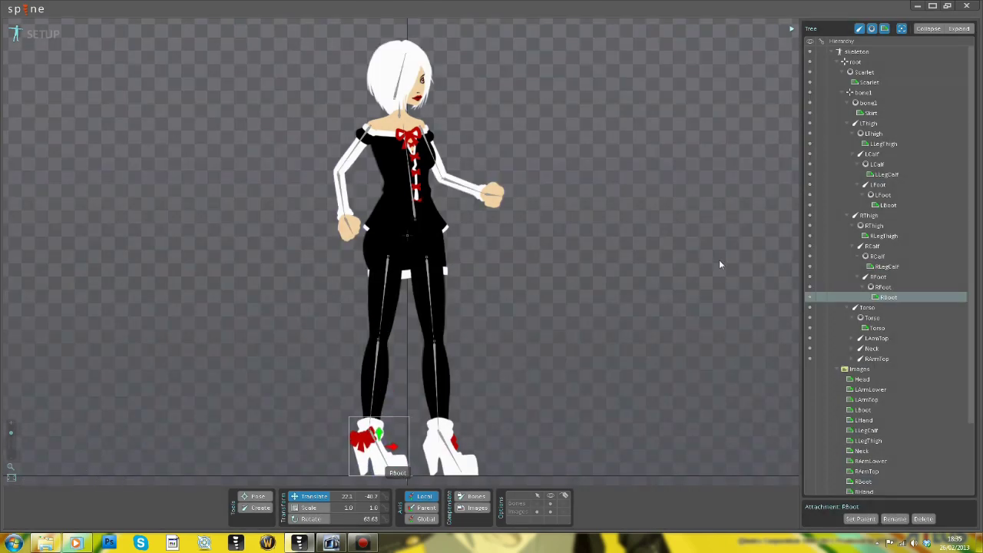
# Collapse the bone and image branches of the hierarchy and bring the bone1 and Torso slots to the front of the draw order
pyautogui.click(835, 51)
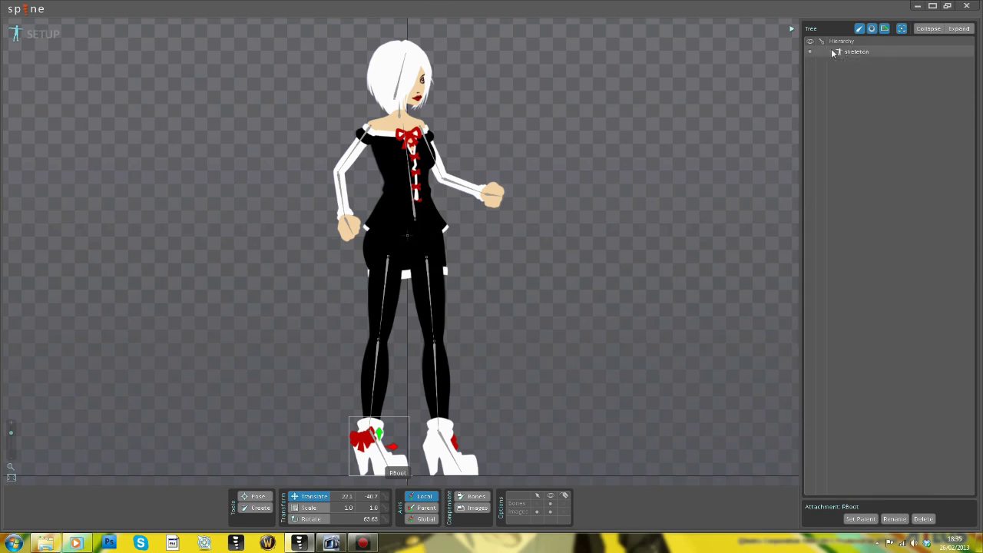
pyautogui.click(834, 51)
pyautogui.click(839, 62)
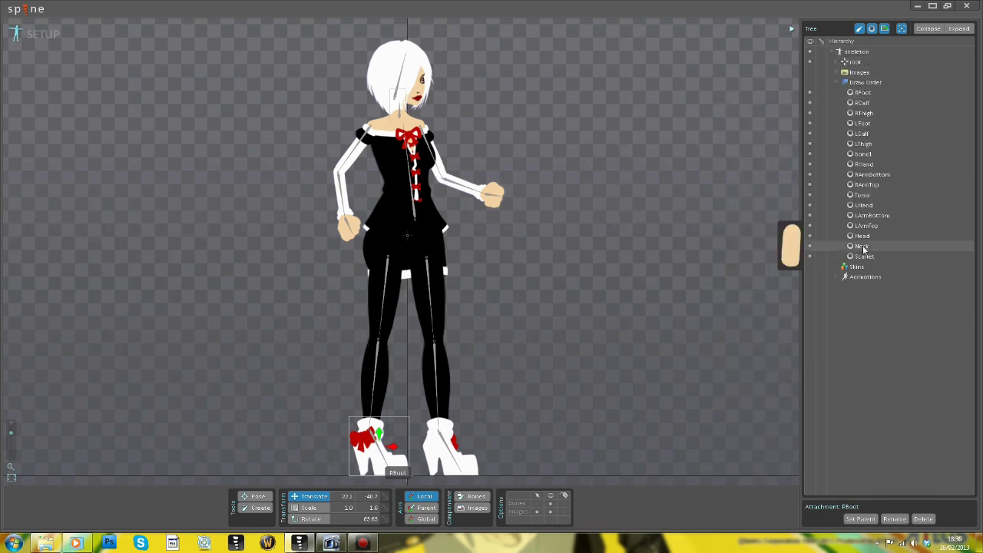
pyautogui.moveTo(865, 154); pyautogui.dragTo(866, 92)
pyautogui.moveTo(863, 194); pyautogui.dragTo(866, 92)
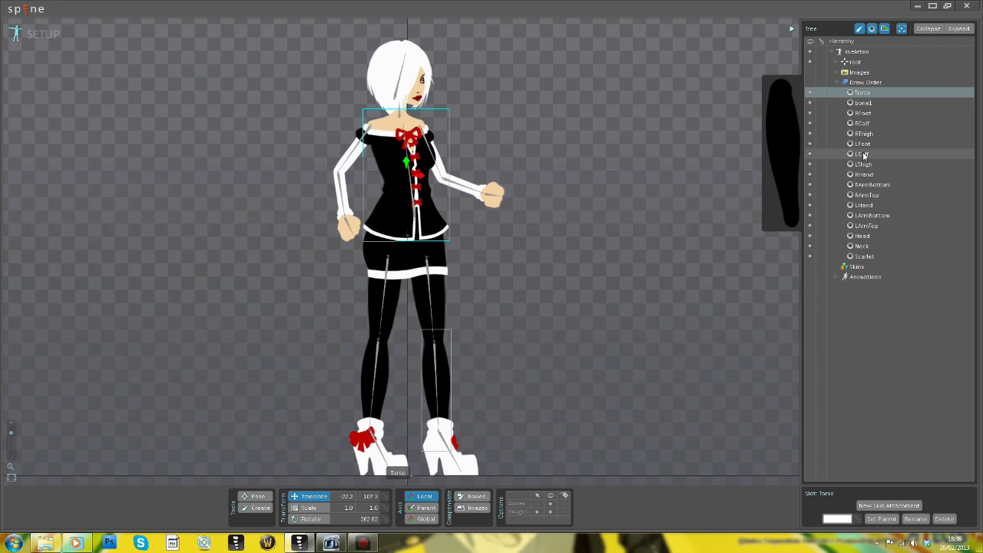
# Order the right-arm slots in front of Torso and the left-arm slots behind LThigh, each with the upper arm frontmost
pyautogui.moveTo(864, 195); pyautogui.dragTo(869, 93)
pyautogui.moveTo(864, 195); pyautogui.dragTo(871, 106)
pyautogui.moveTo(865, 194)
pyautogui.mouseDown()
pyautogui.moveTo(874, 113)
pyautogui.moveTo(873, 227)
pyautogui.moveTo(869, 203)
pyautogui.mouseUp()
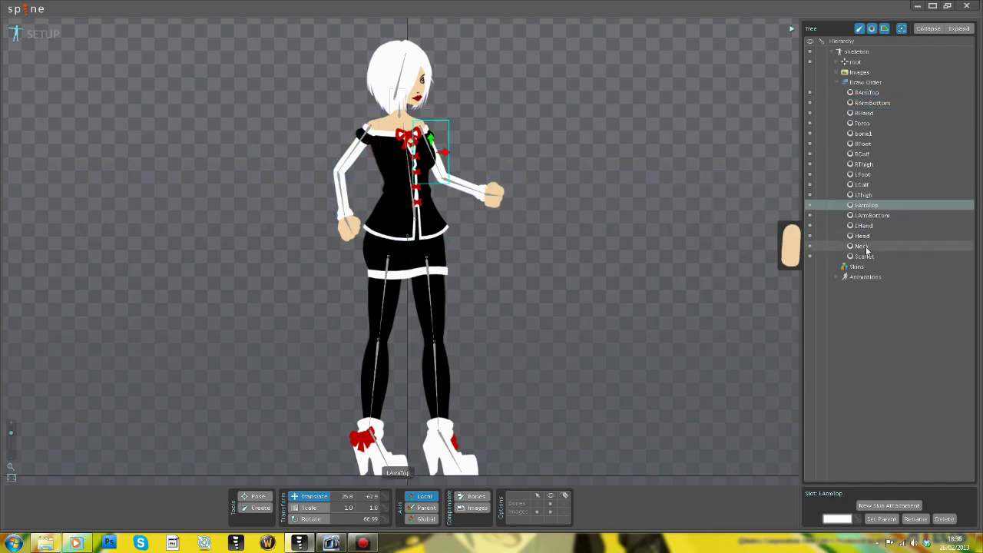
# Place the Head slot just above Torso and Neck just below it in the draw order, and hide the Scarlet reference slot
pyautogui.moveTo(867, 250)
pyautogui.mouseDown()
pyautogui.moveTo(864, 93)
pyautogui.moveTo(865, 119)
pyautogui.mouseUp()
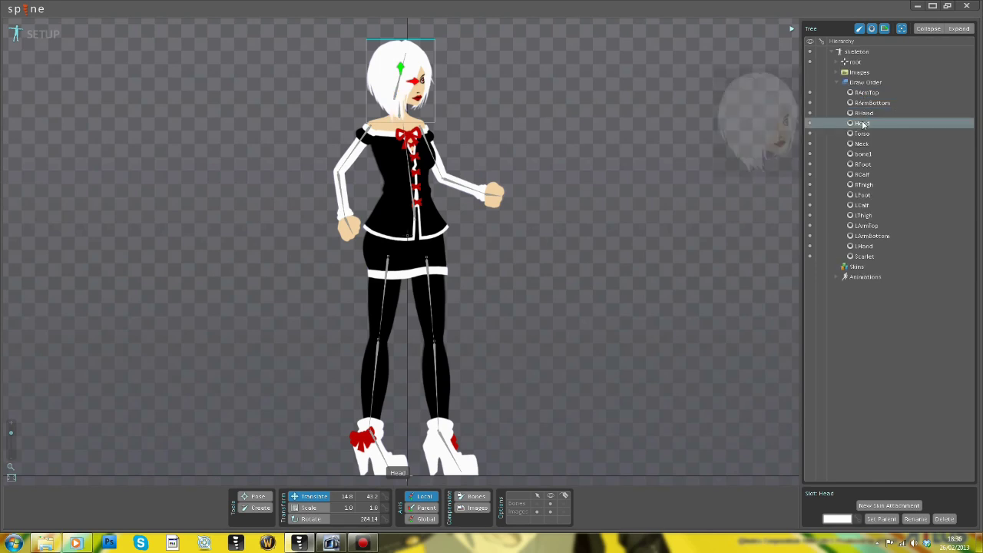
pyautogui.moveTo(864, 216); pyautogui.dragTo(866, 206)
pyautogui.moveTo(866, 215); pyautogui.dragTo(865, 204)
pyautogui.moveTo(865, 150)
pyautogui.mouseDown()
pyautogui.moveTo(853, 243)
pyautogui.moveTo(810, 254)
pyautogui.mouseUp()
pyautogui.click(810, 256)
# Save the project as Scarlet Demo in the Spine Animations folder
pyautogui.click(17, 9)
pyautogui.click(25, 43)
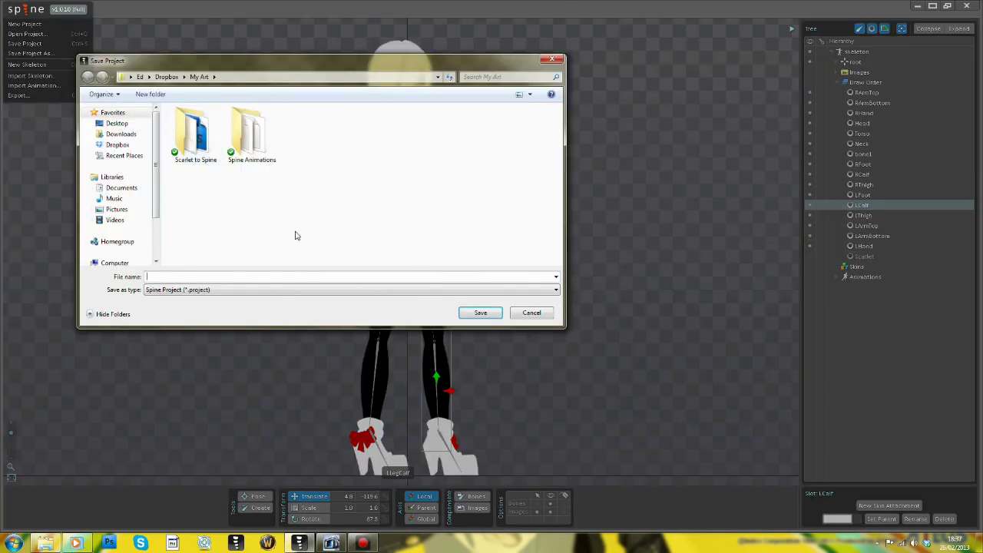
pyautogui.doubleClick(252, 135)
pyautogui.write('Scarlet Demo')
pyautogui.click(481, 312)
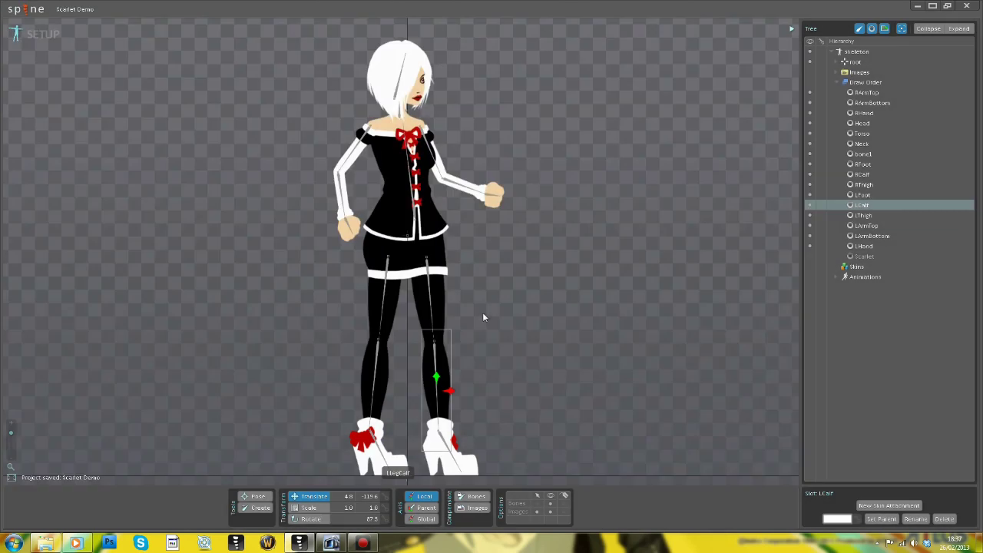
# Put the project in Animate mode, then switch to the web browser and search Google Images for "simple walk animation frames"
pyautogui.click(11, 477)
pyautogui.click(12, 425)
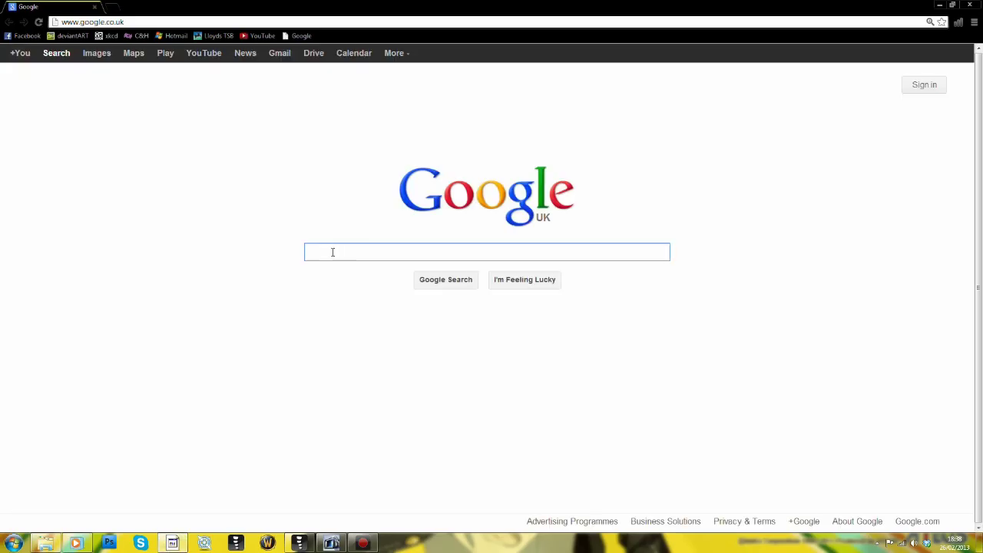
pyautogui.write('simple walk animation frames')
pyautogui.press('Return')
pyautogui.click(98, 53)
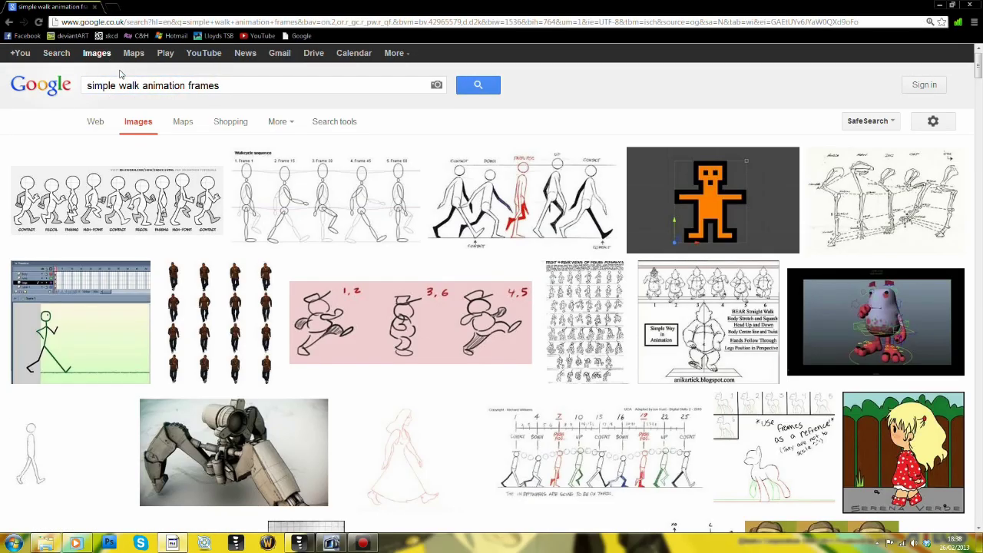
# Find the Contact, Down, Passing, Up walk-cycle image in the results and place the reduced browser window beside the Scarlet character
pyautogui.moveTo(979, 75); pyautogui.dragTo(981, 122)
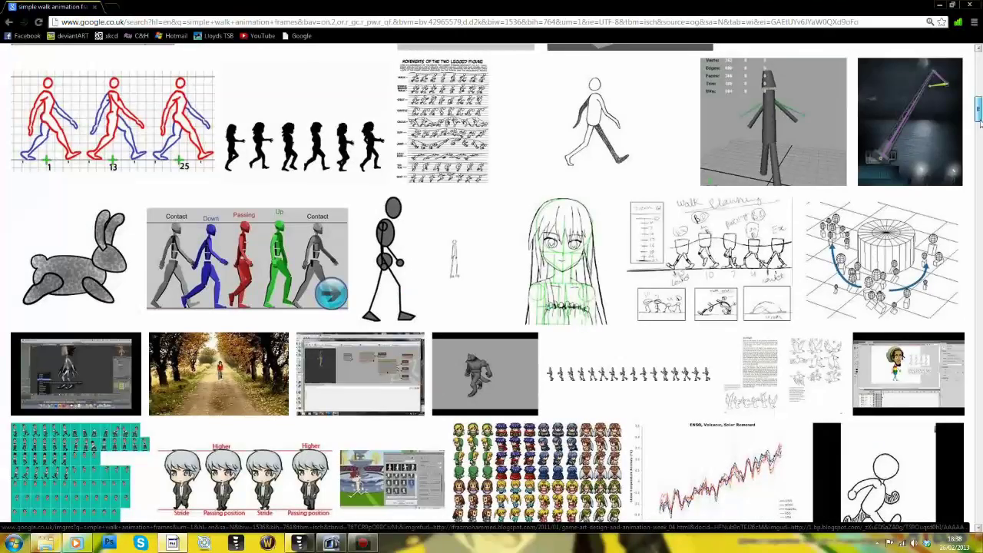
pyautogui.click(257, 268)
pyautogui.click(735, 339)
pyautogui.click(10, 23)
pyautogui.click(953, 5)
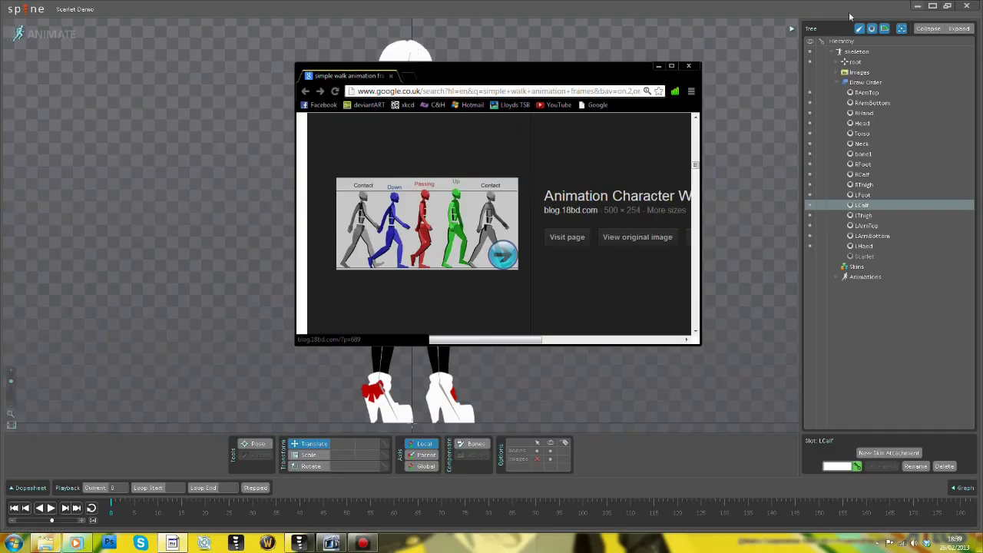
pyautogui.moveTo(583, 67); pyautogui.dragTo(843, 130)
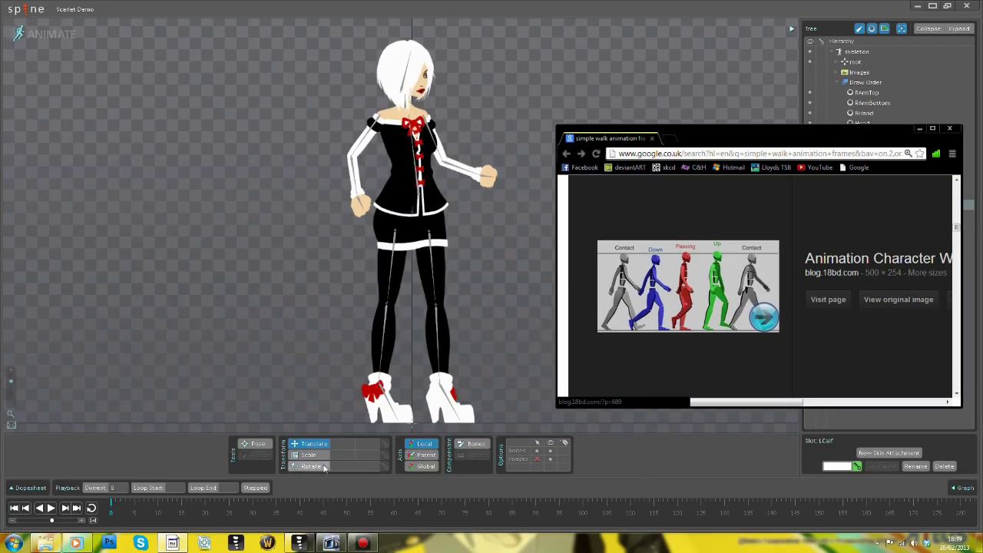
# Rotate the RThigh bone slightly and swing the RCalf bone backward to match the trailing leg of the Contact pose
pyautogui.click(392, 265)
pyautogui.click(313, 466)
pyautogui.moveTo(390, 272); pyautogui.dragTo(389, 273)
pyautogui.click(172, 543)
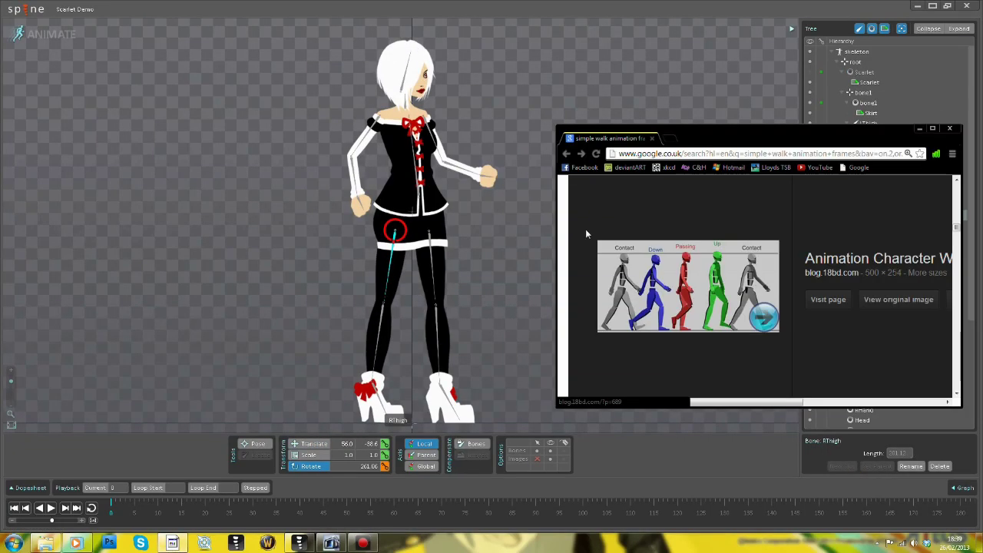
pyautogui.click(378, 333)
pyautogui.moveTo(378, 334); pyautogui.dragTo(362, 331)
pyautogui.click(172, 543)
# Rotate the LThigh bone forward and adjust the LCalf bone to form the leading leg of the Contact pose
pyautogui.click(437, 279)
pyautogui.moveTo(436, 279); pyautogui.dragTo(446, 280)
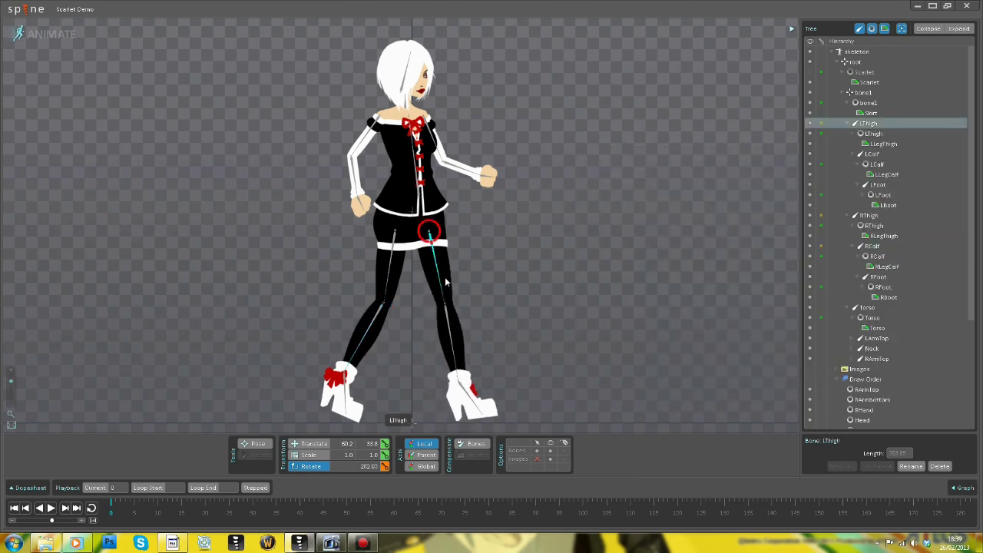
pyautogui.hotkey('alt', 'Tab')
pyautogui.hotkey('alt', 'Tab')
pyautogui.click(445, 323)
pyautogui.moveTo(446, 323); pyautogui.dragTo(453, 351)
# Rotate the RCalf bone slightly further back after checking the walk reference
pyautogui.hotkey('alt', 'Tab')
pyautogui.click(367, 329)
pyautogui.moveTo(367, 329); pyautogui.dragTo(361, 328)
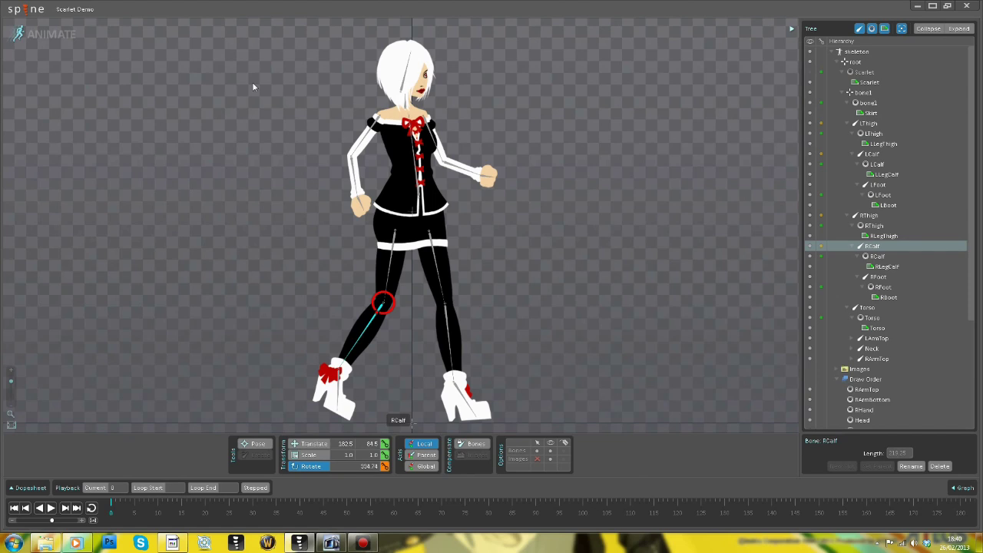
# Lower the body slightly by translating the selected skeleton, and rotate the RCalf bone slightly forward
pyautogui.moveTo(239, 35); pyautogui.dragTo(518, 374)
pyautogui.press('v')
pyautogui.moveTo(410, 193); pyautogui.dragTo(410, 196)
pyautogui.press('c')
pyautogui.click(370, 324)
pyautogui.moveTo(370, 324); pyautogui.dragTo(372, 326)
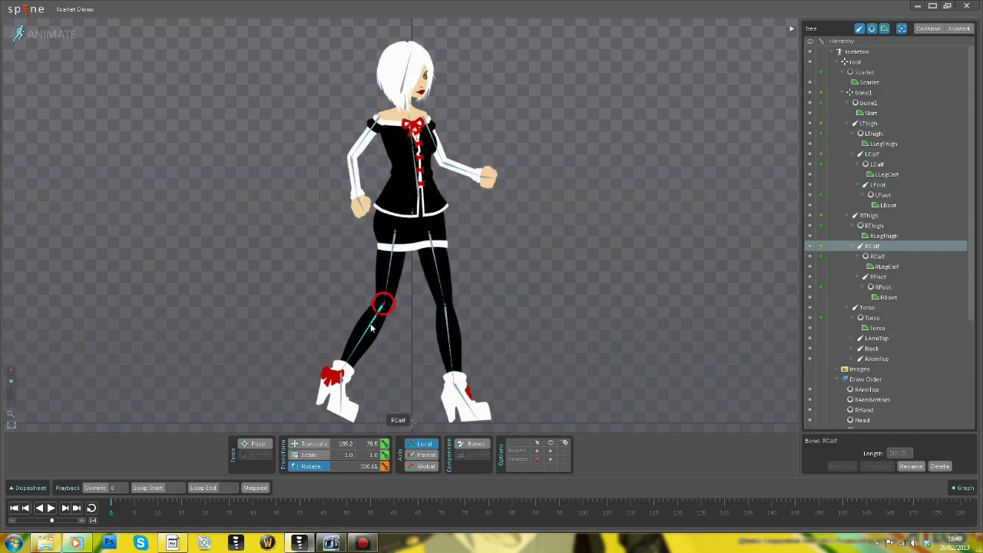
# Swing the LArmTop bone back behind the torso and adjust the LArmBottom bone following the Contact pose reference
pyautogui.hotkey('alt', 'Tab')
pyautogui.hotkey('alt', 'Tab')
pyautogui.moveTo(432, 139); pyautogui.dragTo(414, 142)
pyautogui.hotkey('alt', 'Tab')
pyautogui.hotkey('alt', 'Tab')
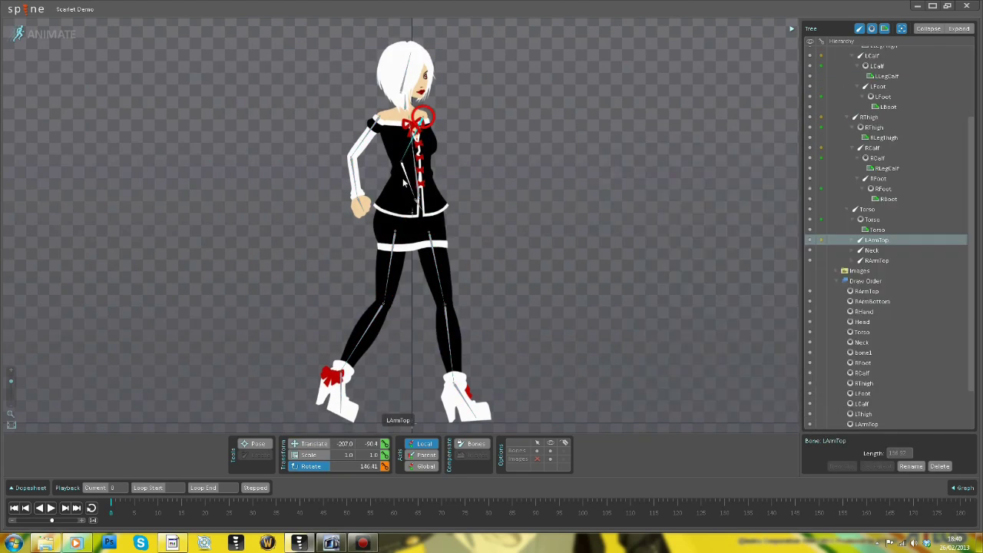
pyautogui.click(391, 182)
pyautogui.moveTo(391, 183); pyautogui.dragTo(395, 184)
# Rotate the RArmTop bone forward and bend the RArmBottom bone so the right forearm reaches across the torso
pyautogui.hotkey('alt', 'Tab')
pyautogui.hotkey('alt', 'Tab')
pyautogui.moveTo(370, 144); pyautogui.dragTo(378, 146)
pyautogui.moveTo(367, 180); pyautogui.dragTo(421, 175)
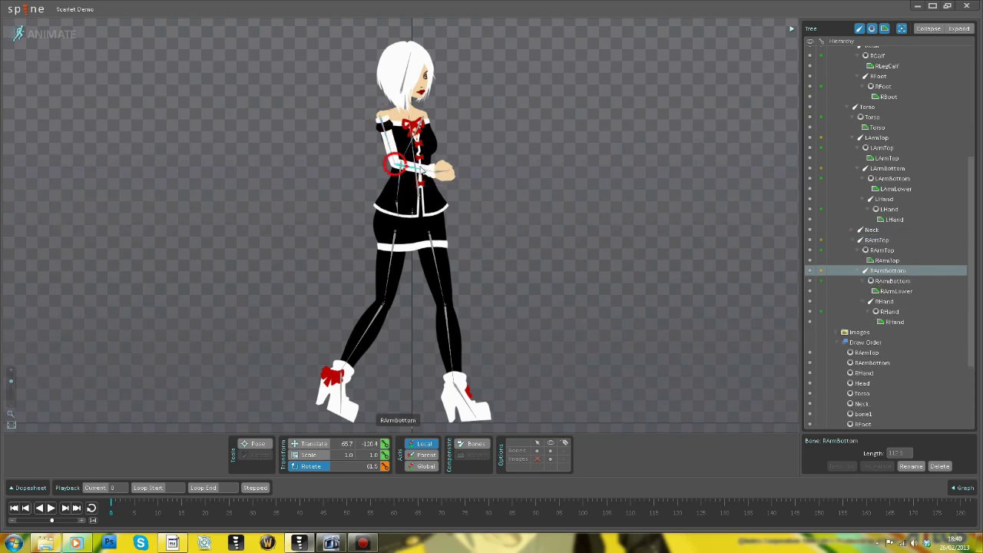
# Select all the bones and key the Contact pose at frame 0 and again at frame 40
pyautogui.moveTo(323, 28); pyautogui.dragTo(503, 414)
pyautogui.hotkey('alt', 'Tab')
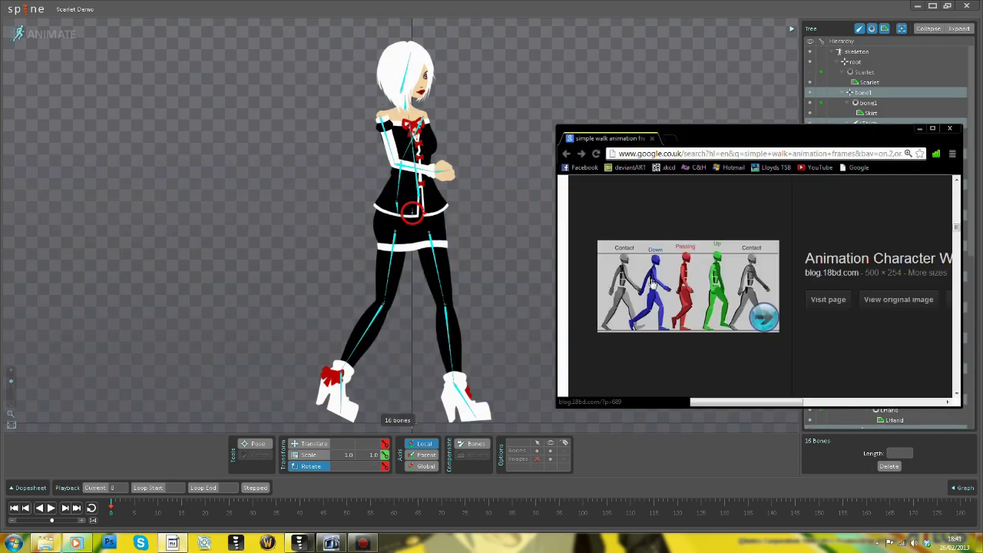
pyautogui.click(299, 507)
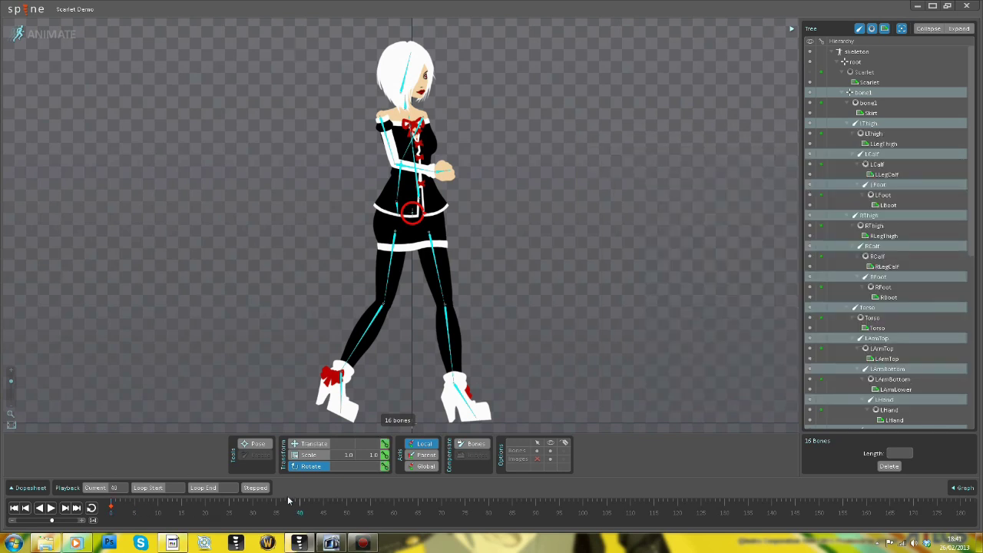
pyautogui.click(386, 466)
# At frame 20, swing the left arm forward and rotate the right upper arm and forearm back
pyautogui.hotkey('alt', 'Tab')
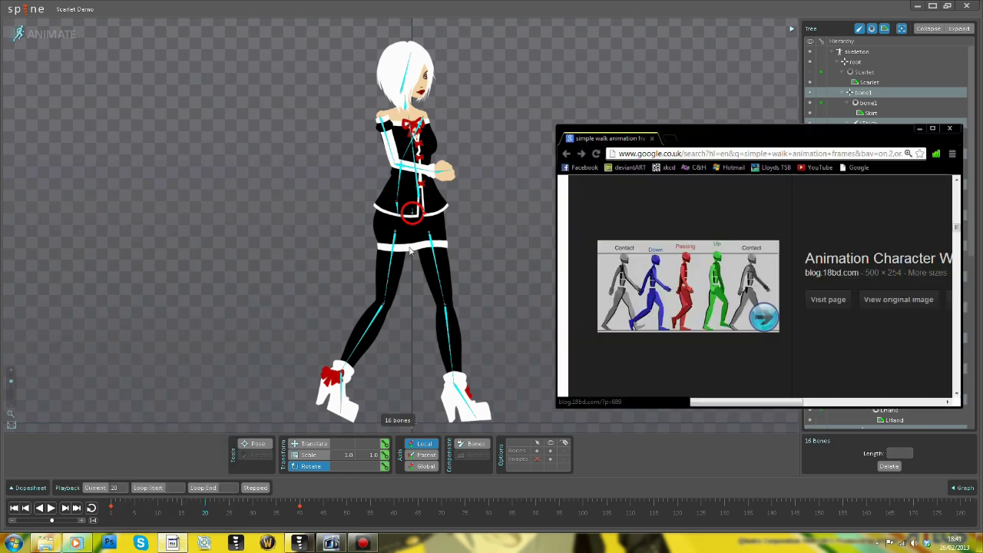
pyautogui.moveTo(416, 135); pyautogui.dragTo(432, 143)
pyautogui.moveTo(452, 178); pyautogui.dragTo(460, 170)
pyautogui.moveTo(390, 142); pyautogui.dragTo(371, 144)
pyautogui.moveTo(379, 180); pyautogui.dragTo(360, 191)
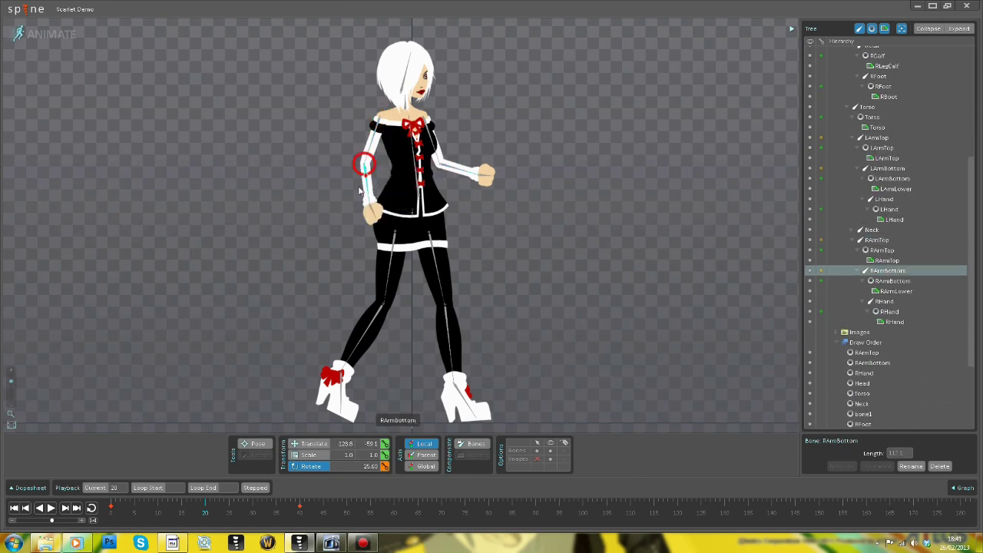
# Cross the legs at frame 20, with the right leg forward and the left leg back, and key the rotation of all bones
pyautogui.moveTo(392, 270); pyautogui.dragTo(436, 326)
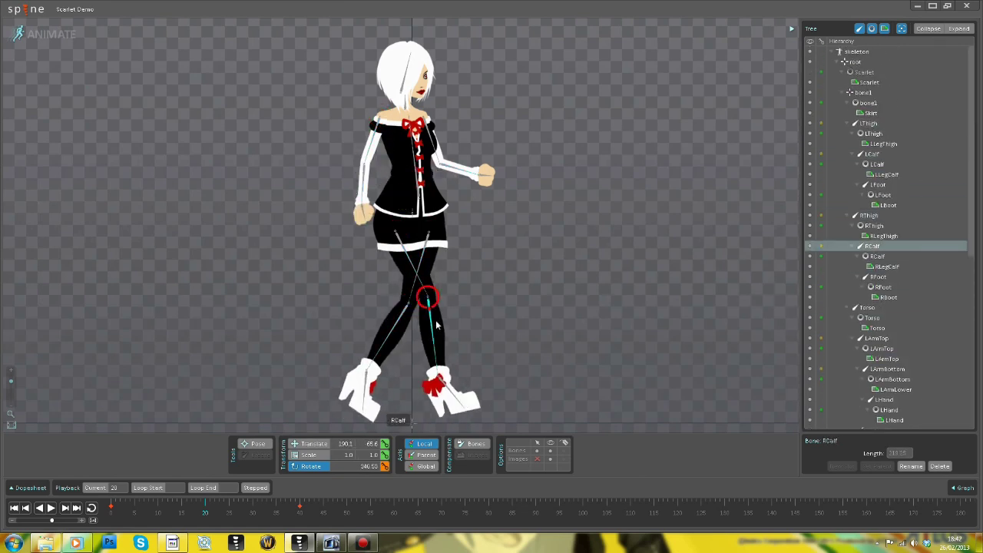
pyautogui.hotkey('ctrl', 'a')
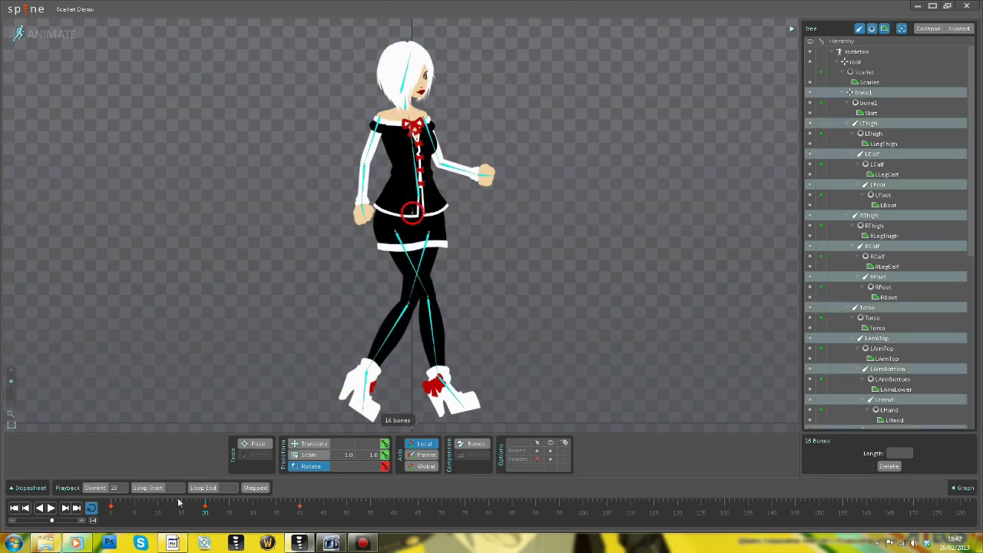
# Play the walk animation looped from frame 0 to frame 40
pyautogui.click(51, 508)
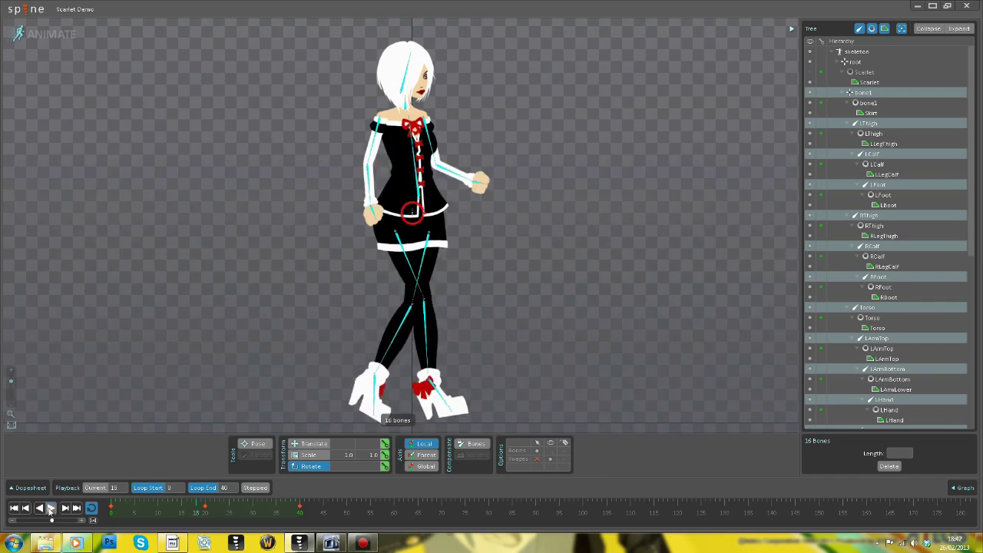
pyautogui.click(110, 504)
pyautogui.click(51, 508)
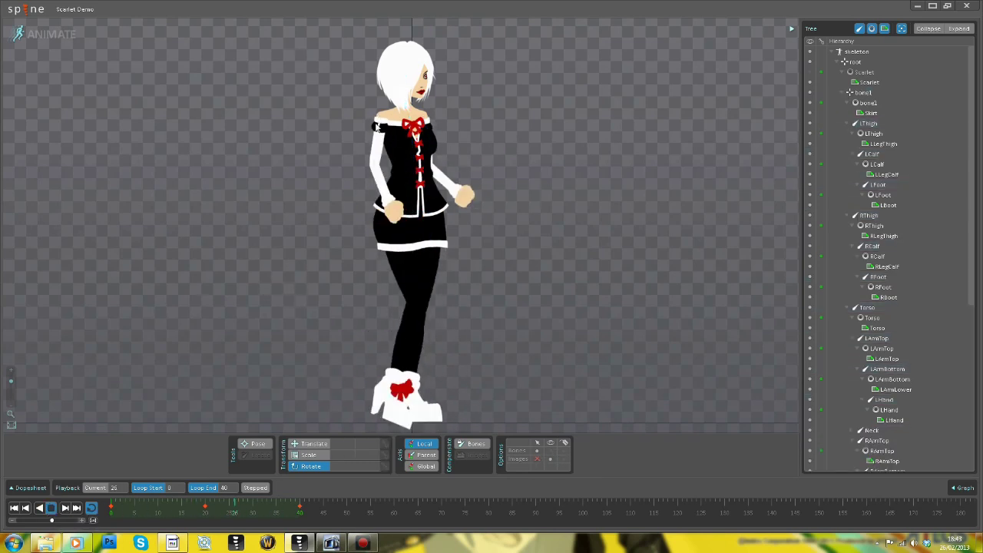
# In Setup mode, nudge the RArmTop bone's position at the shoulder and preview the effect on the animation
pyautogui.click(35, 11)
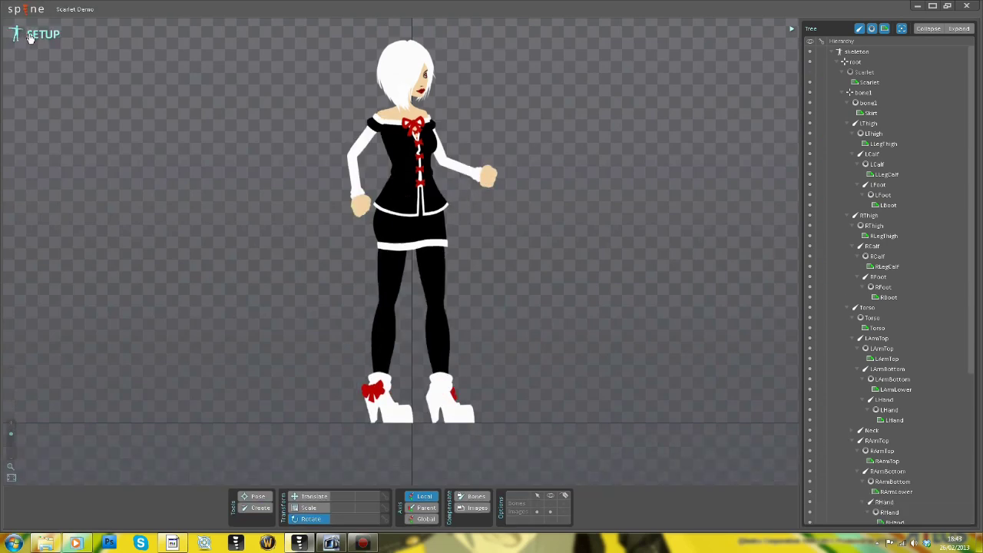
pyautogui.click(378, 125)
pyautogui.click(377, 121)
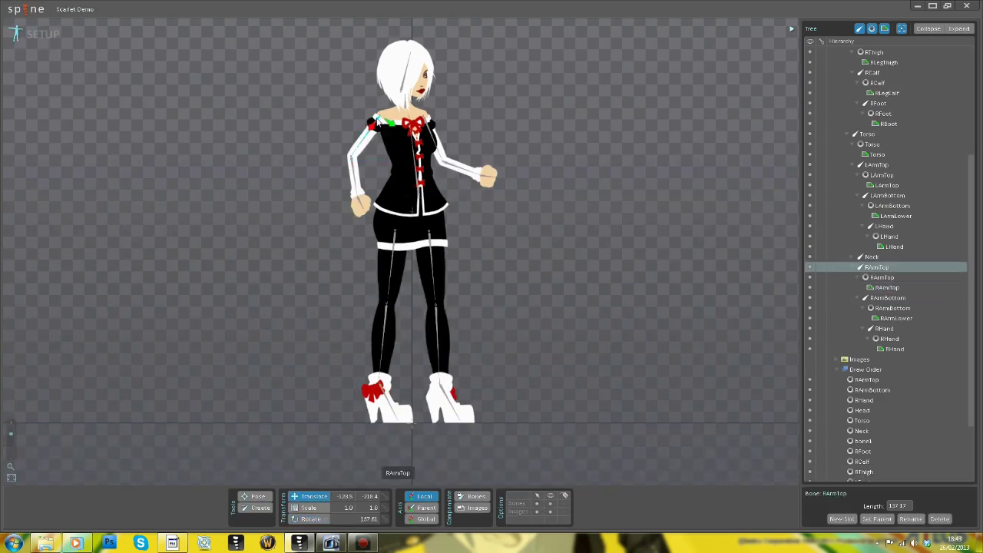
pyautogui.click(38, 33)
pyautogui.click(52, 513)
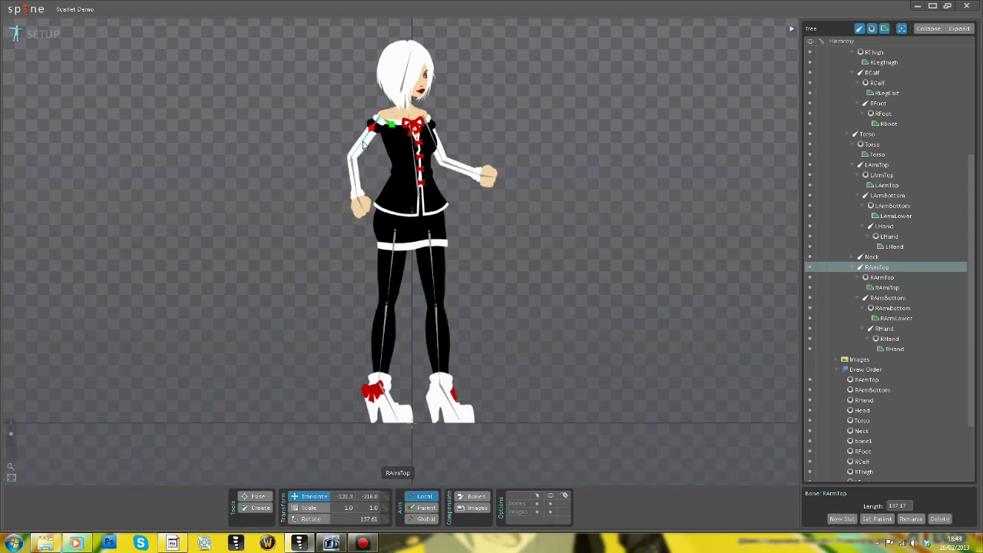
# Return to Animate mode and play the walk loop to check the adjusted right shoulder
pyautogui.click(34, 34)
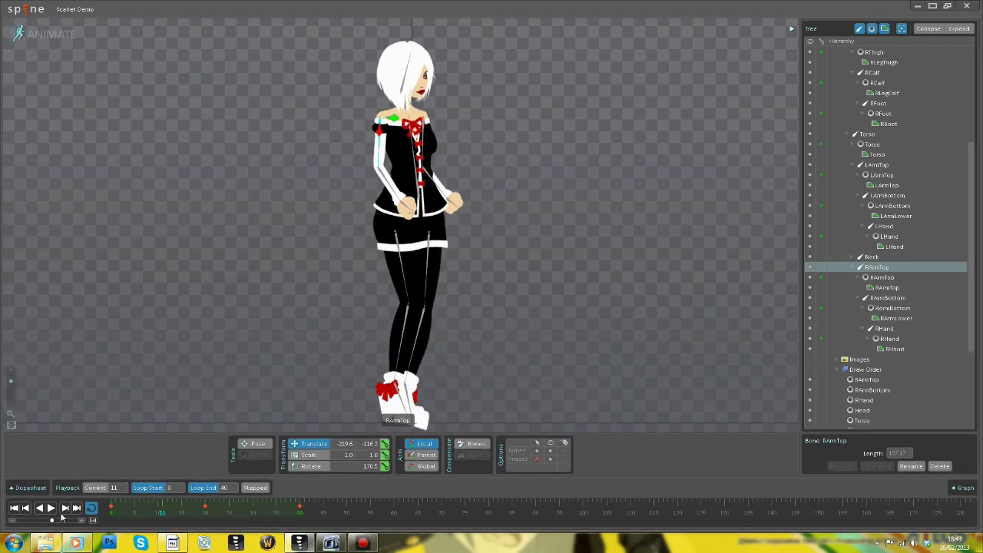
pyautogui.click(50, 508)
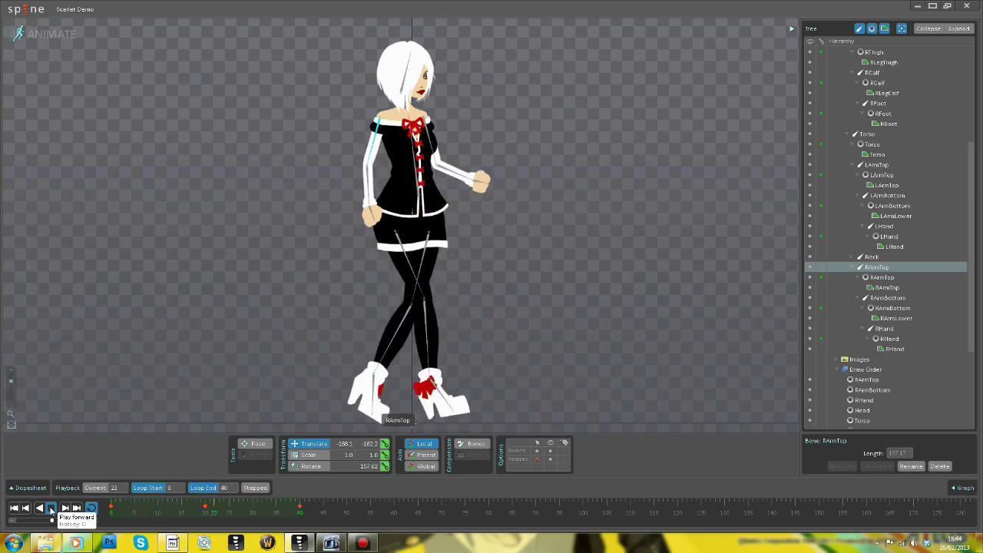
pyautogui.click(50, 508)
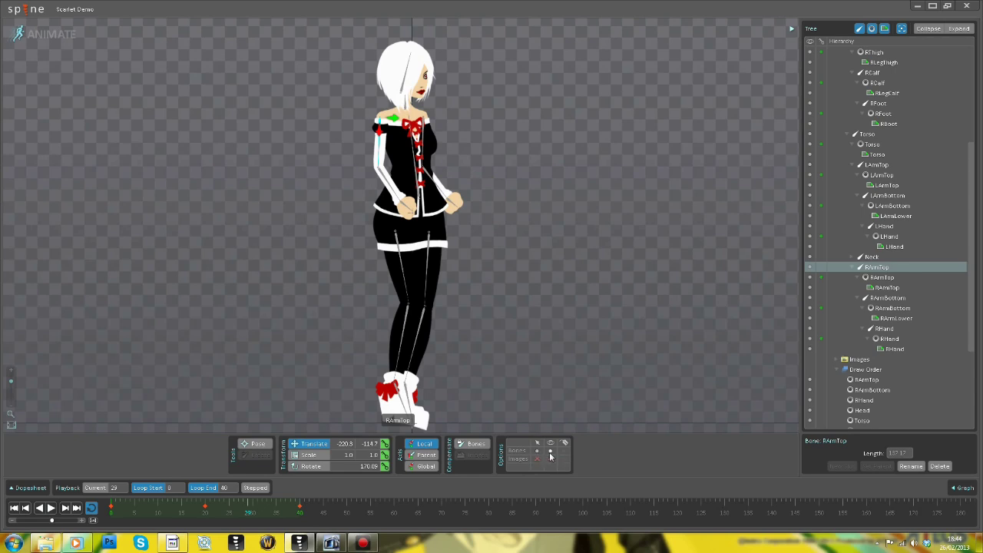
# Hide the bones, clear the selection and play the walk loop with only the artwork displayed
pyautogui.click(550, 452)
pyautogui.click(151, 465)
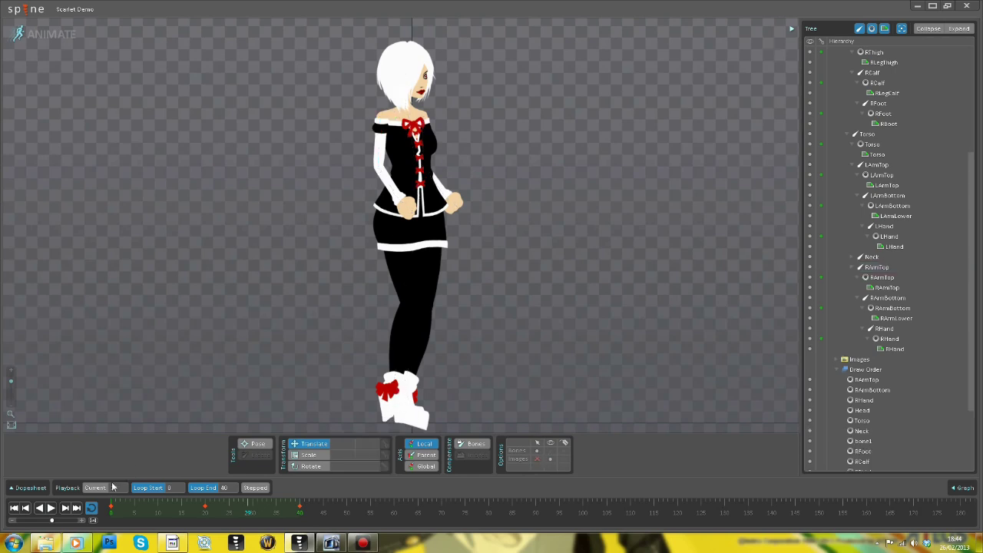
pyautogui.click(51, 508)
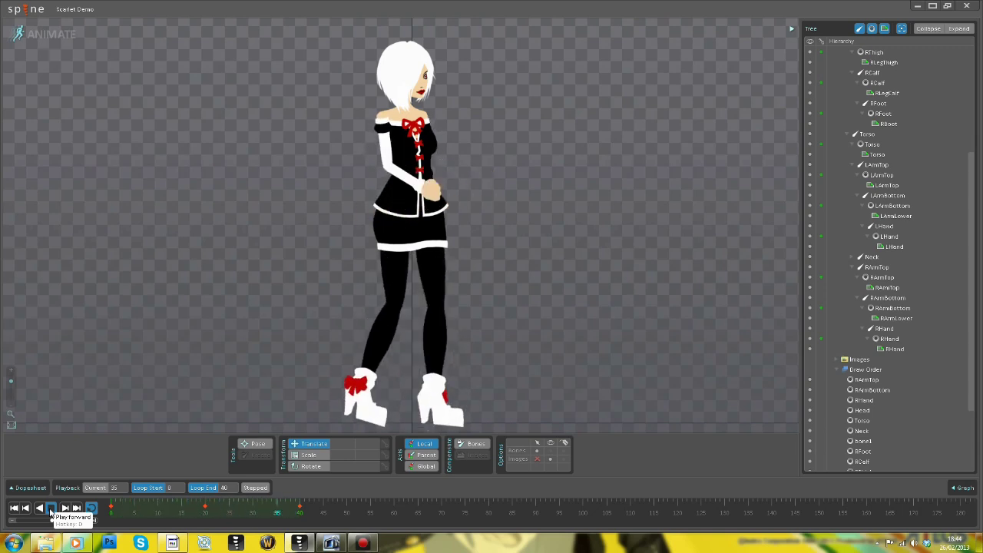
pyautogui.click(51, 509)
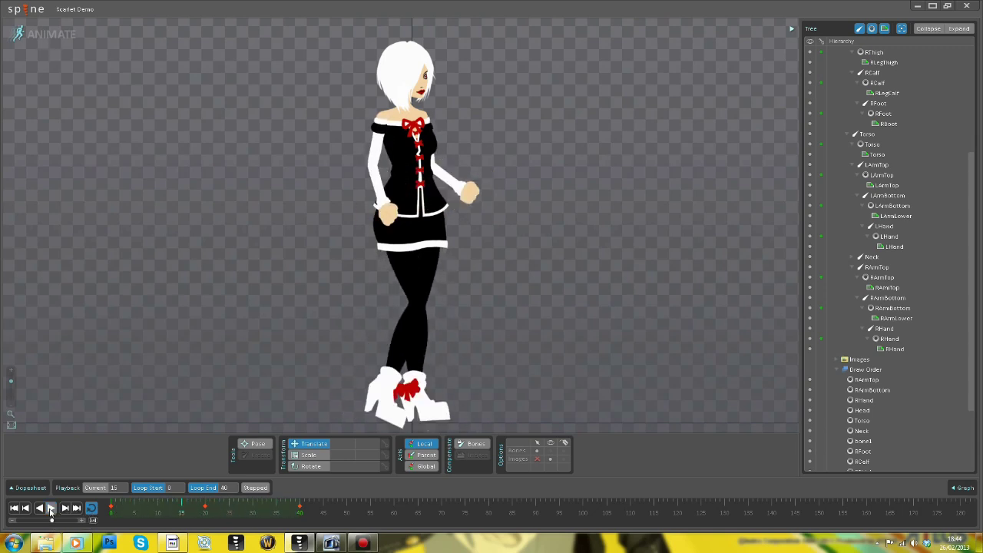